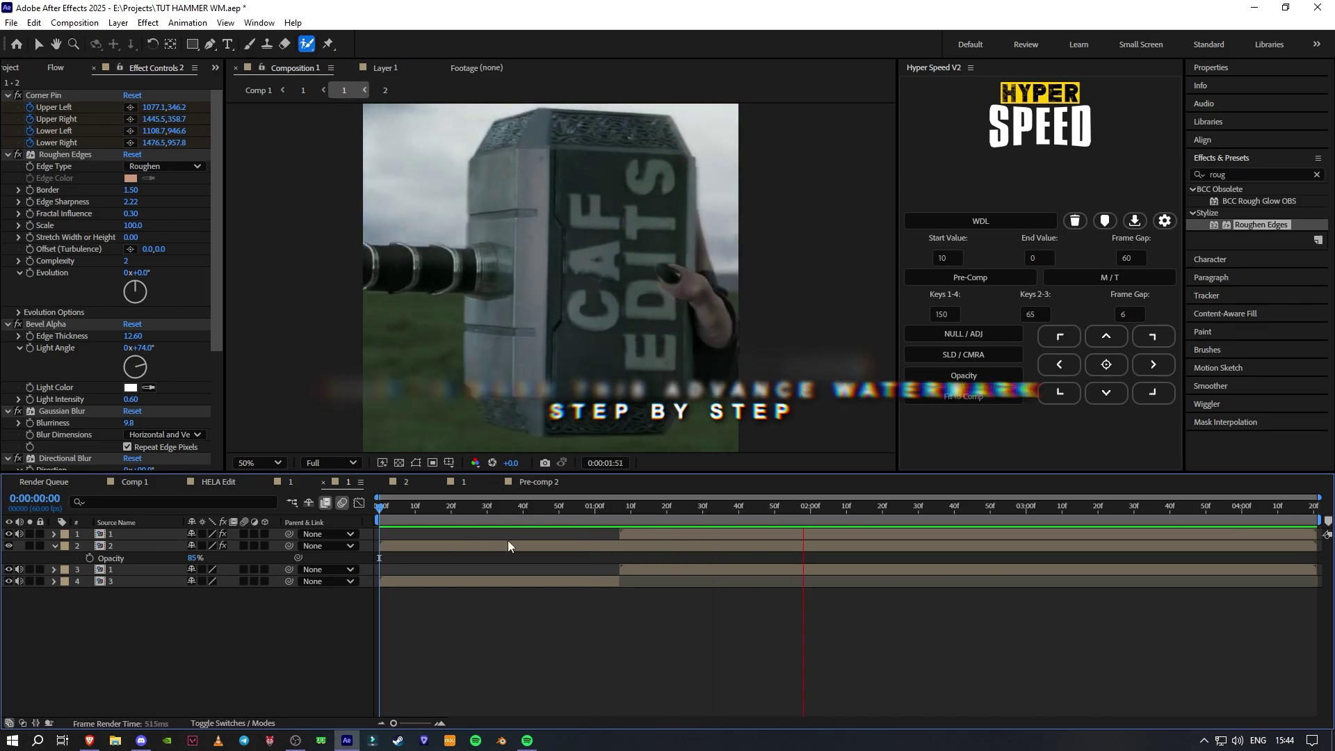
Scrub through the timeline to preview the tracked watermark text on the hammer.
click(746, 507)
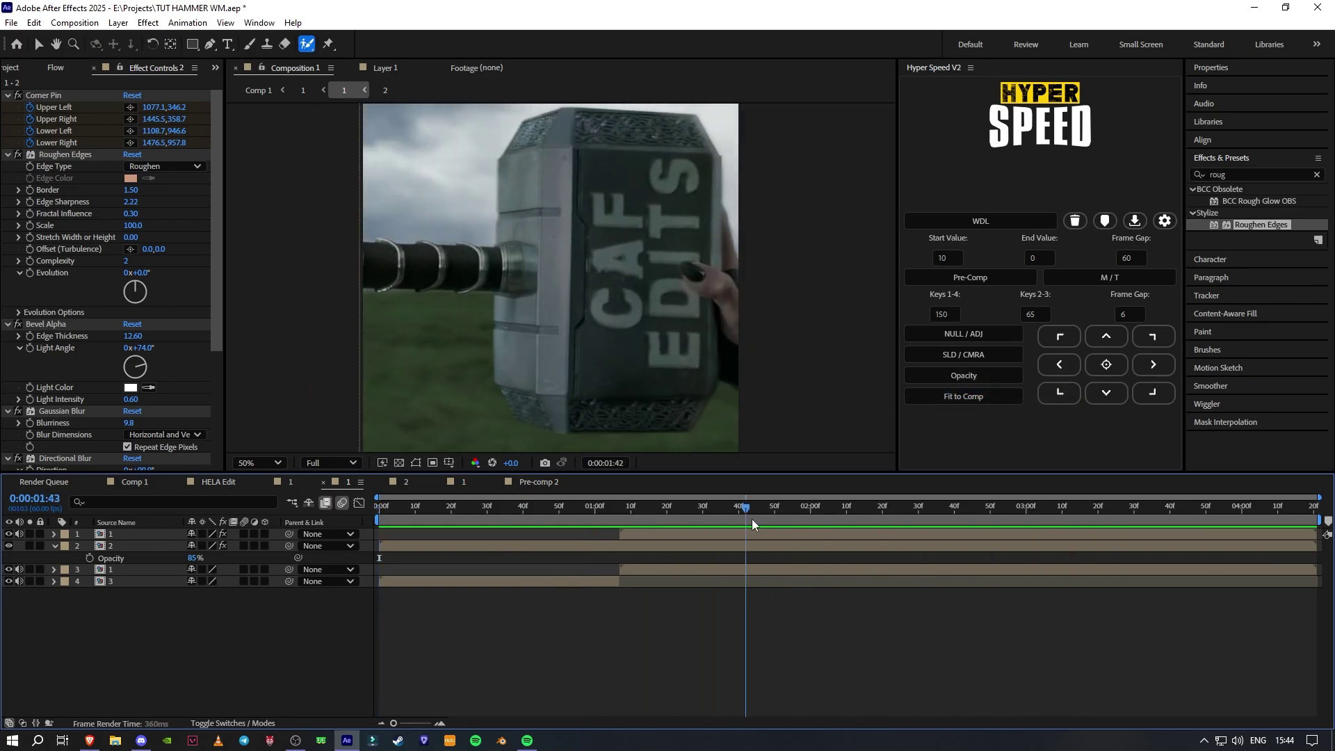
drag(752, 520, 1096, 533)
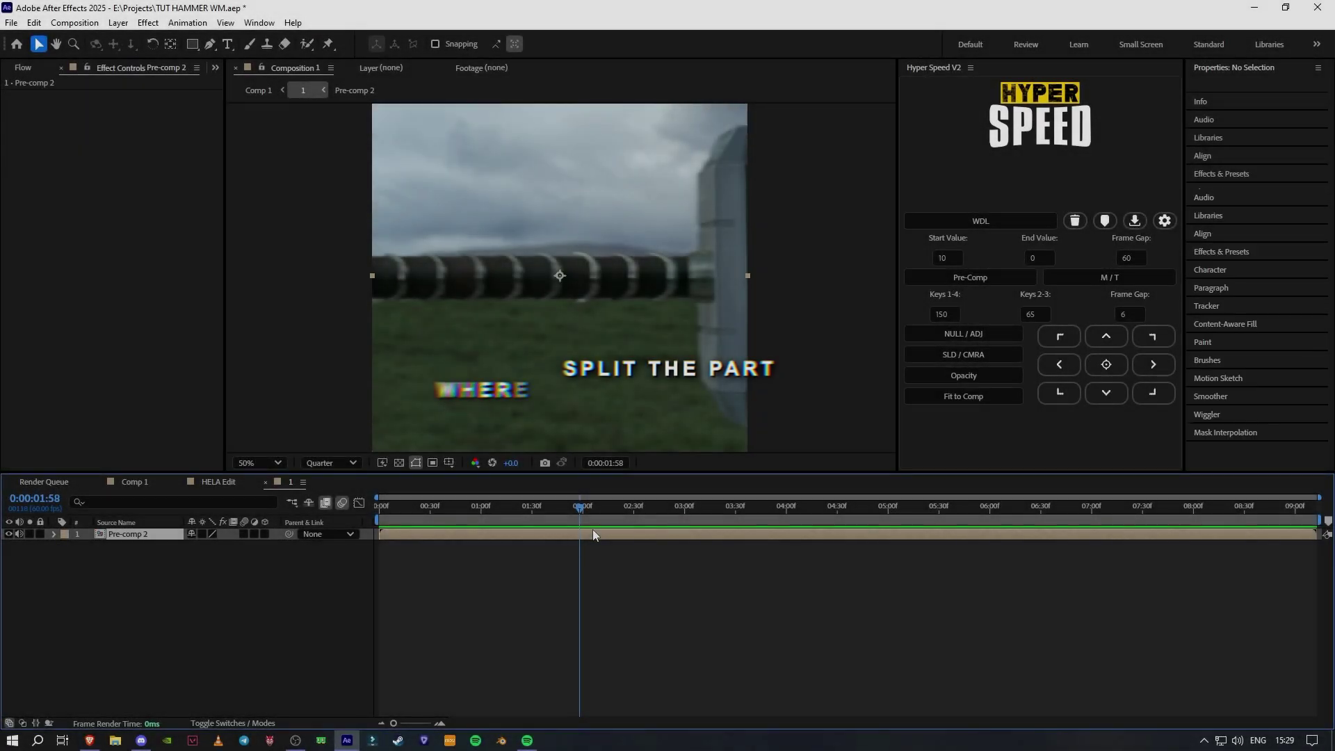
Split the Pre-comp 2 layer at the start and end of the hammer shot, and pre-compose the middle part in nested compositions.
key(ctrl+shift+d)
drag(586, 511, 673, 523)
key(ctrl+shift+d)
click(632, 545)
click(978, 277)
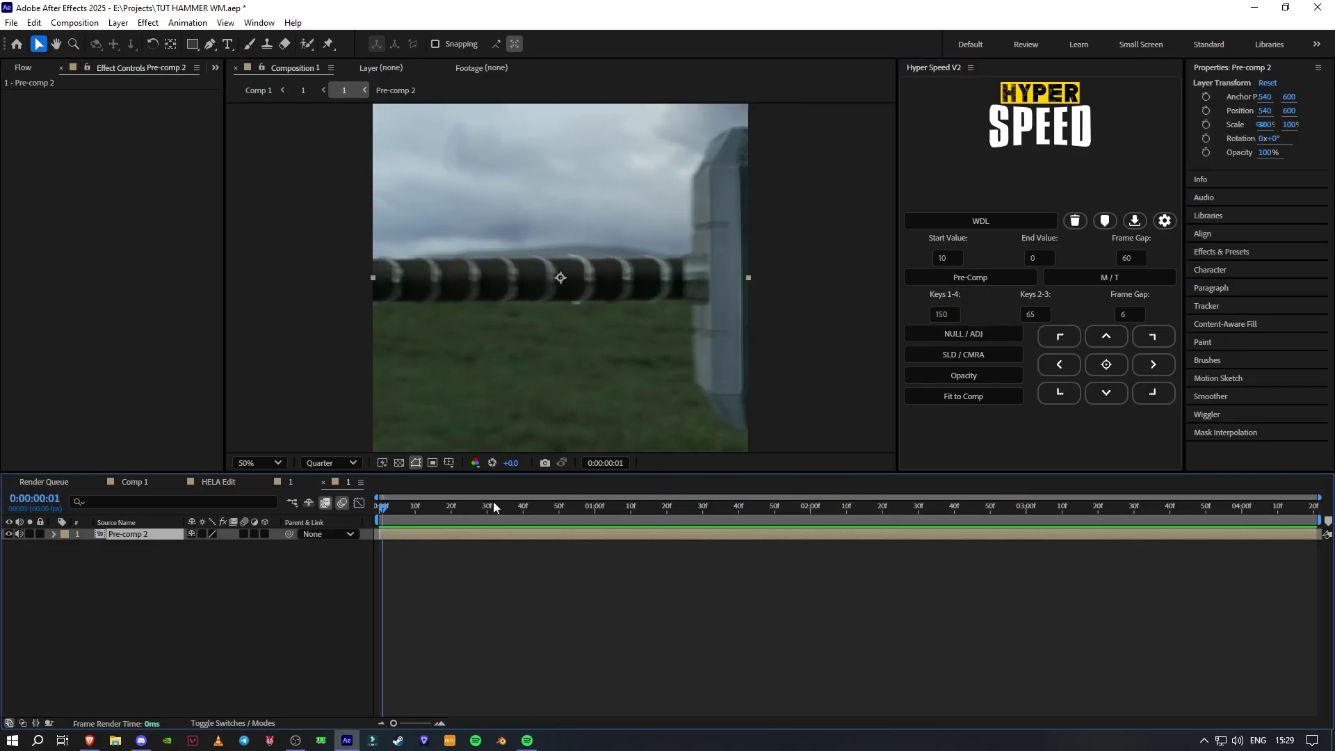
click(996, 285)
Add a text layer reading "CAF EDITS" on two lines.
right_click(209, 587)
mouse_move(336, 419)
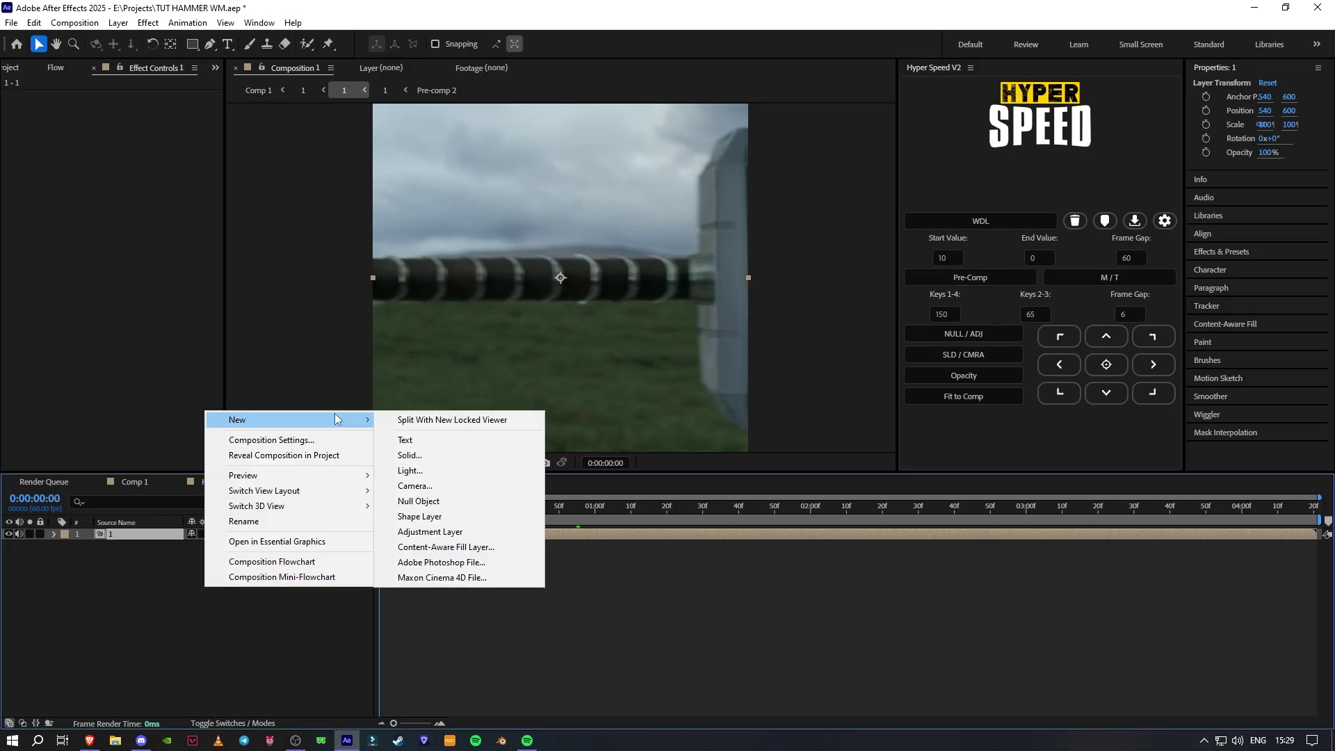
click(405, 440)
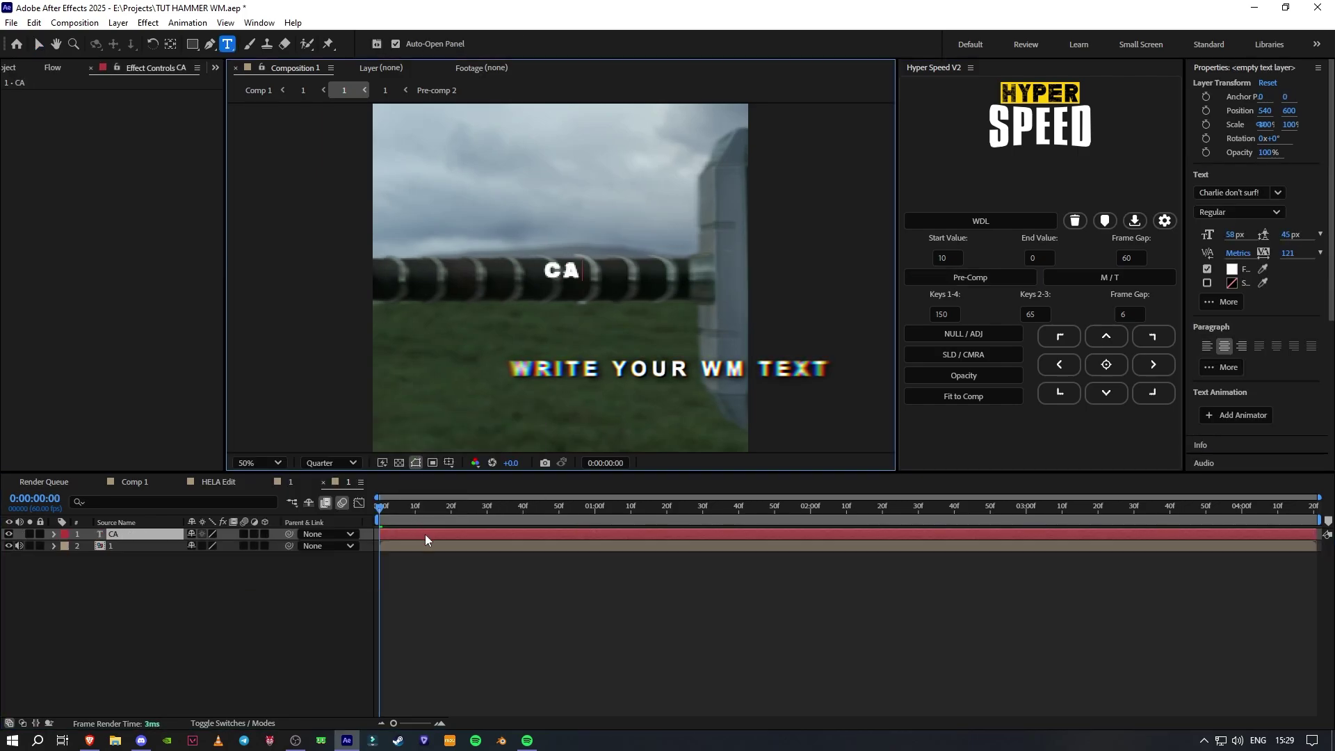
text(CAF EDITS)
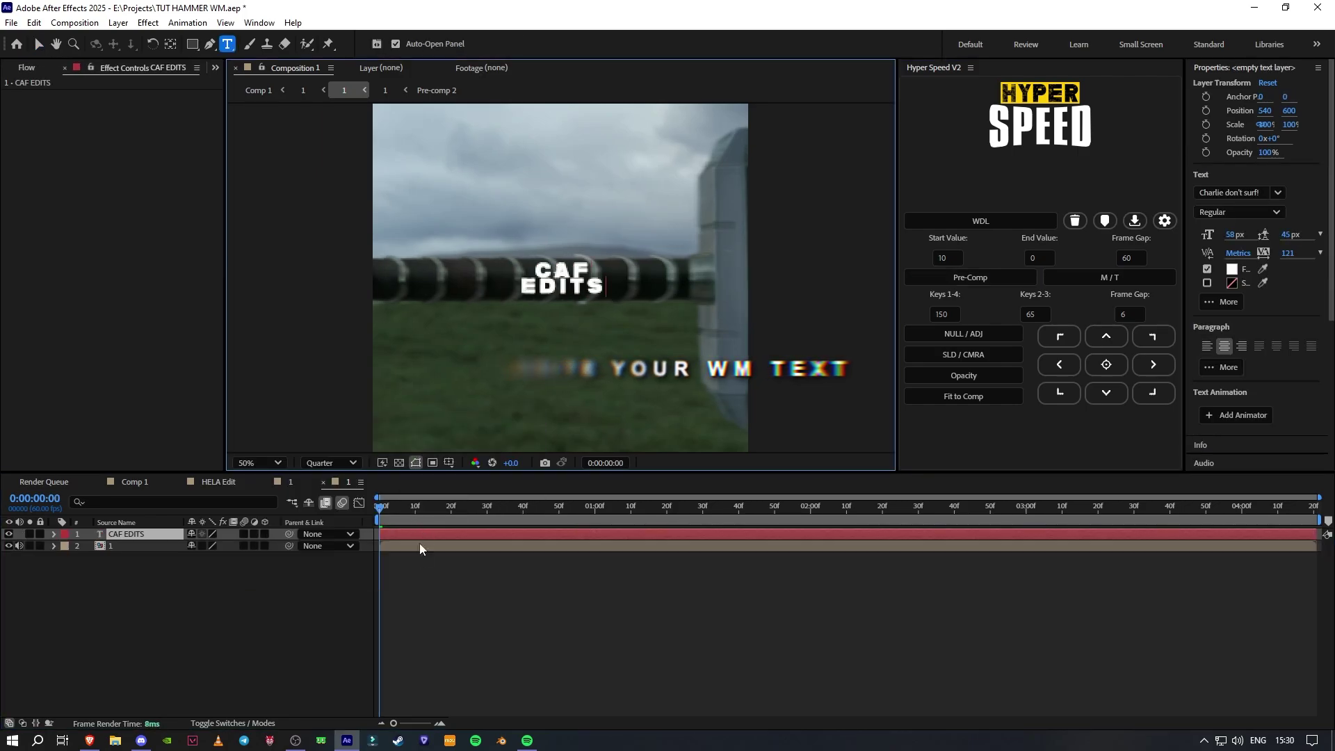
click(420, 561)
Scale the CAF EDITS text uniformly to 447% and move it horizontally to X position 526.
click(432, 537)
key(s)
drag(192, 546, 433, 531)
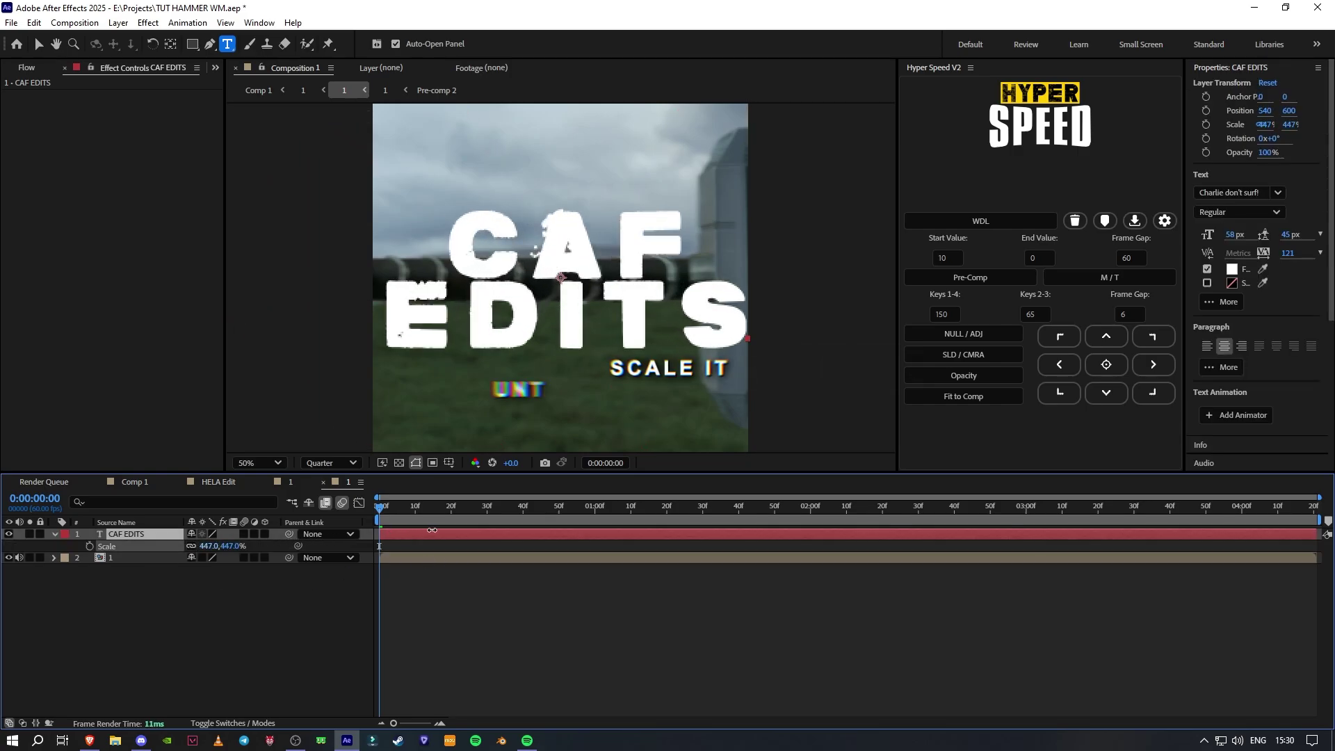
click(38, 44)
drag(565, 299, 559, 299)
Unlink the text's scale proportions and stretch its height to 1264% so it fills the frame vertically.
click(192, 547)
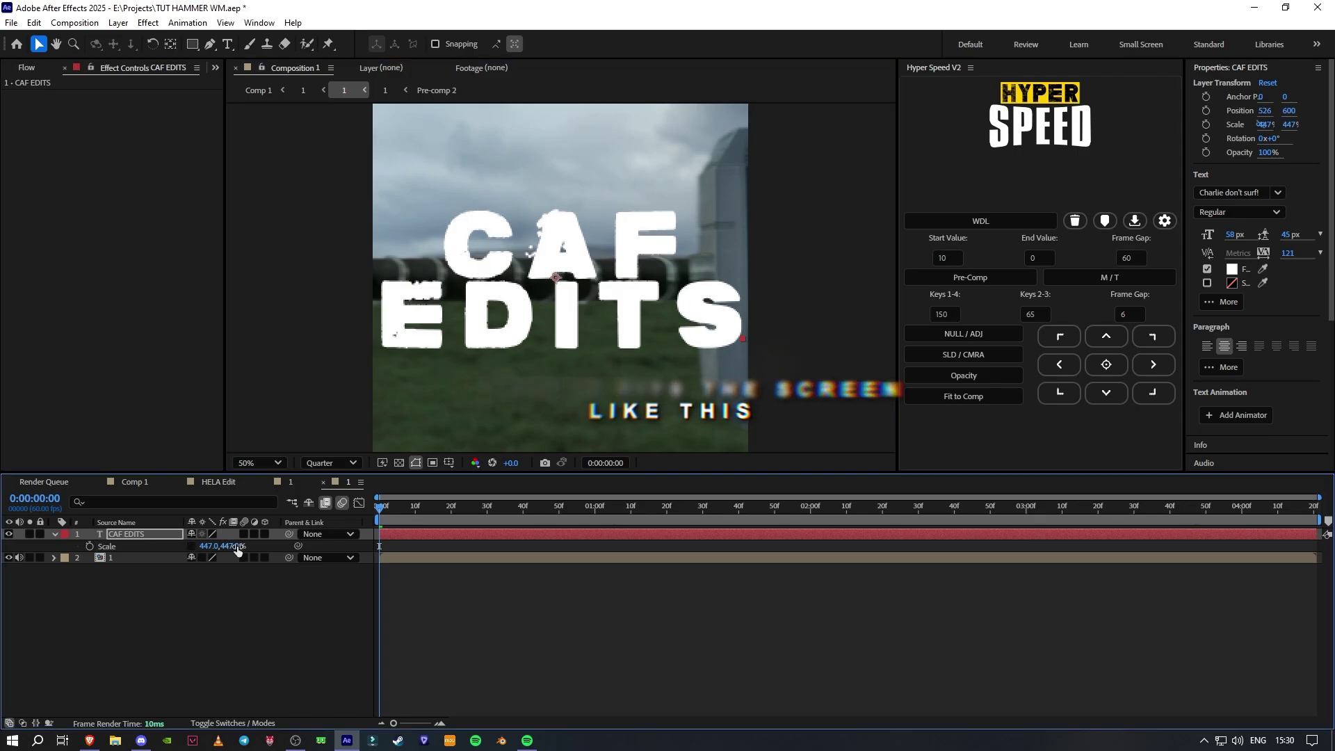
drag(234, 546, 463, 532)
key(comma)
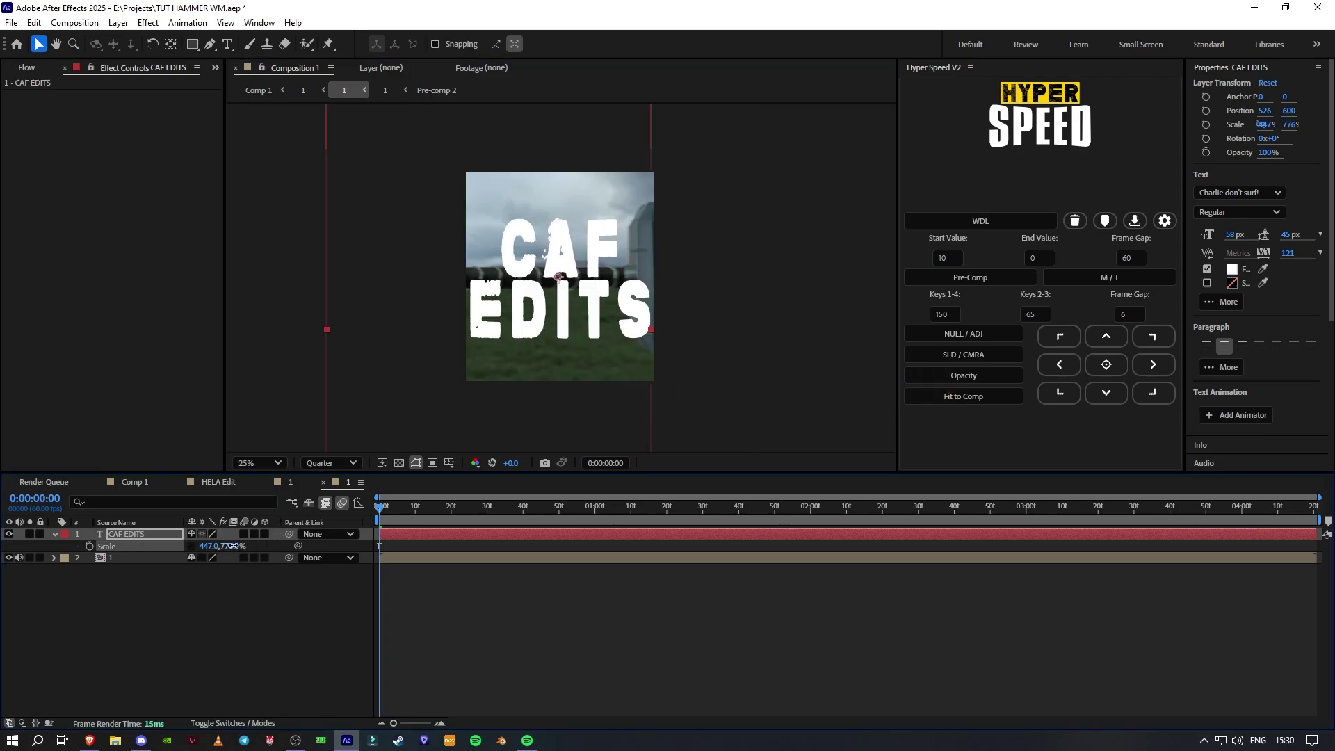
drag(233, 546, 512, 491)
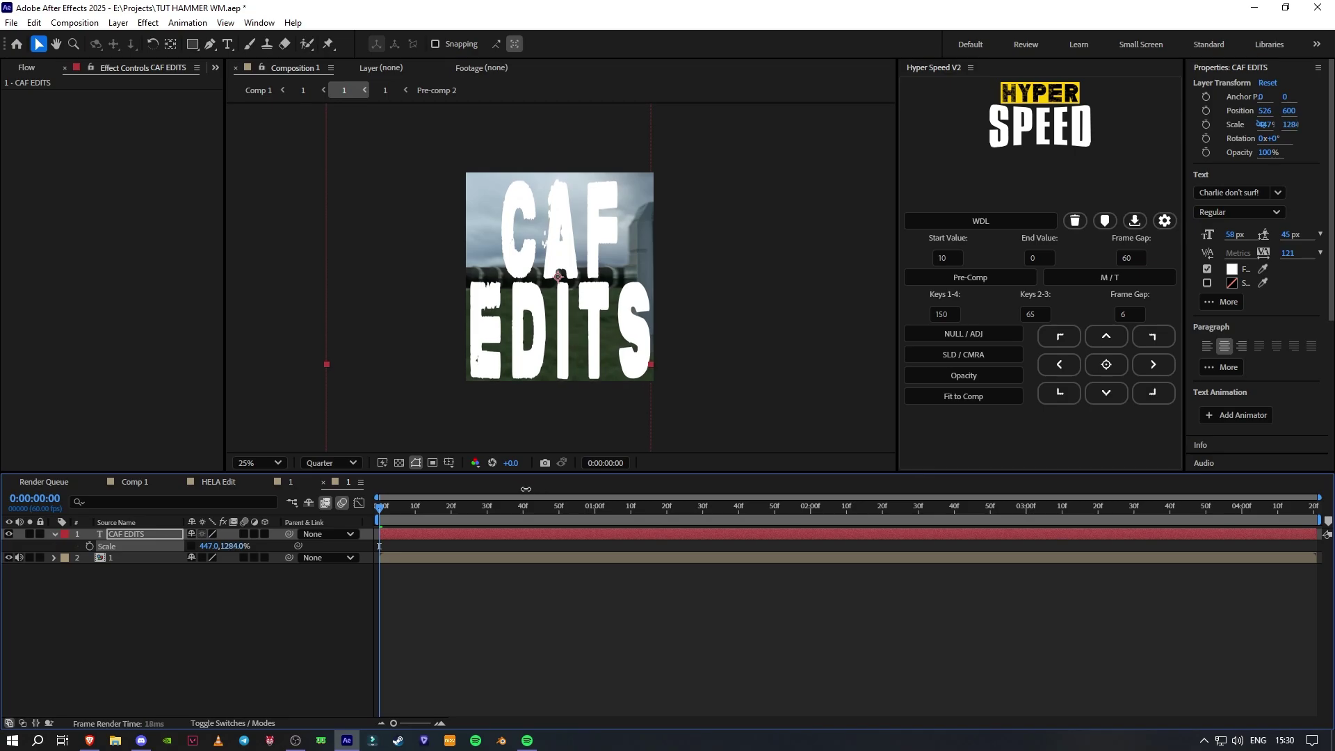
Pre-compose the CAF EDITS text layer and hide the resulting layer.
click(970, 278)
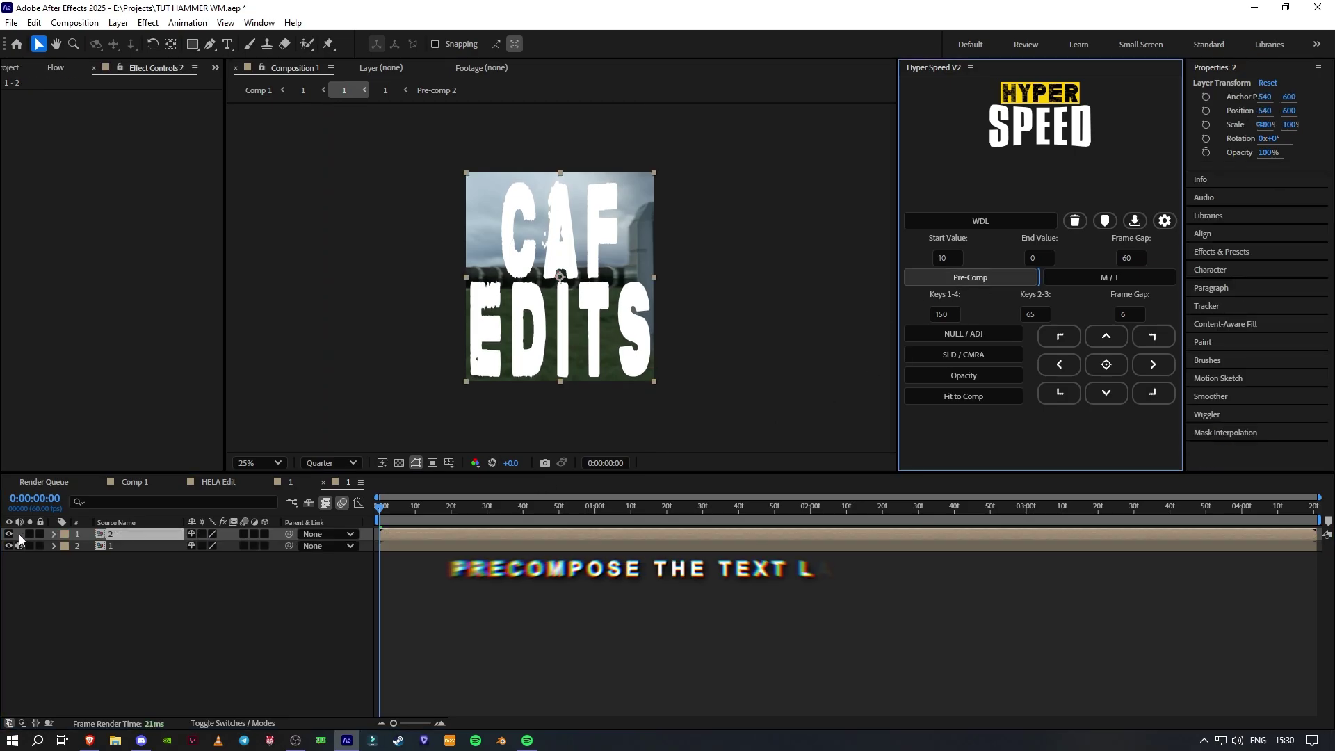
click(8, 534)
Apply the Mocha AE effect to the footage layer and launch Mocha, continuing at reduced resolution.
click(112, 546)
click(1222, 252)
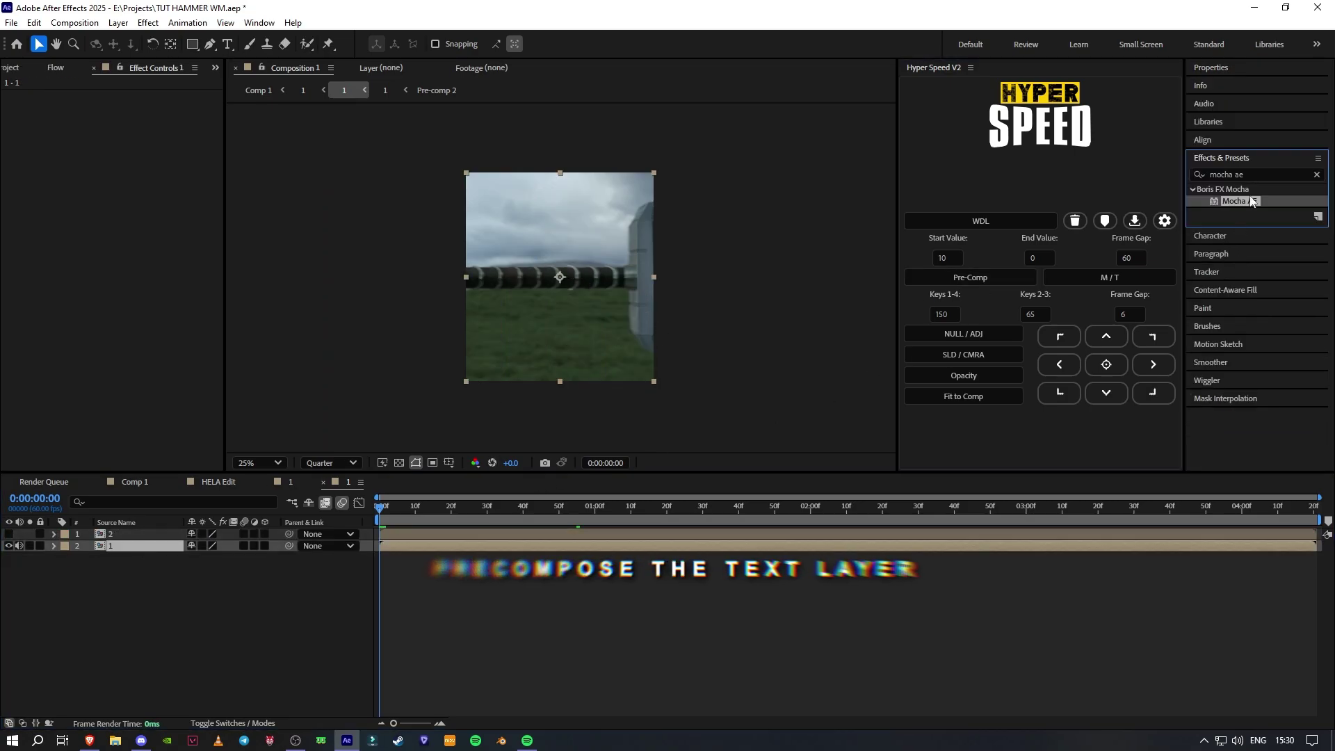
double_click(1238, 201)
click(77, 129)
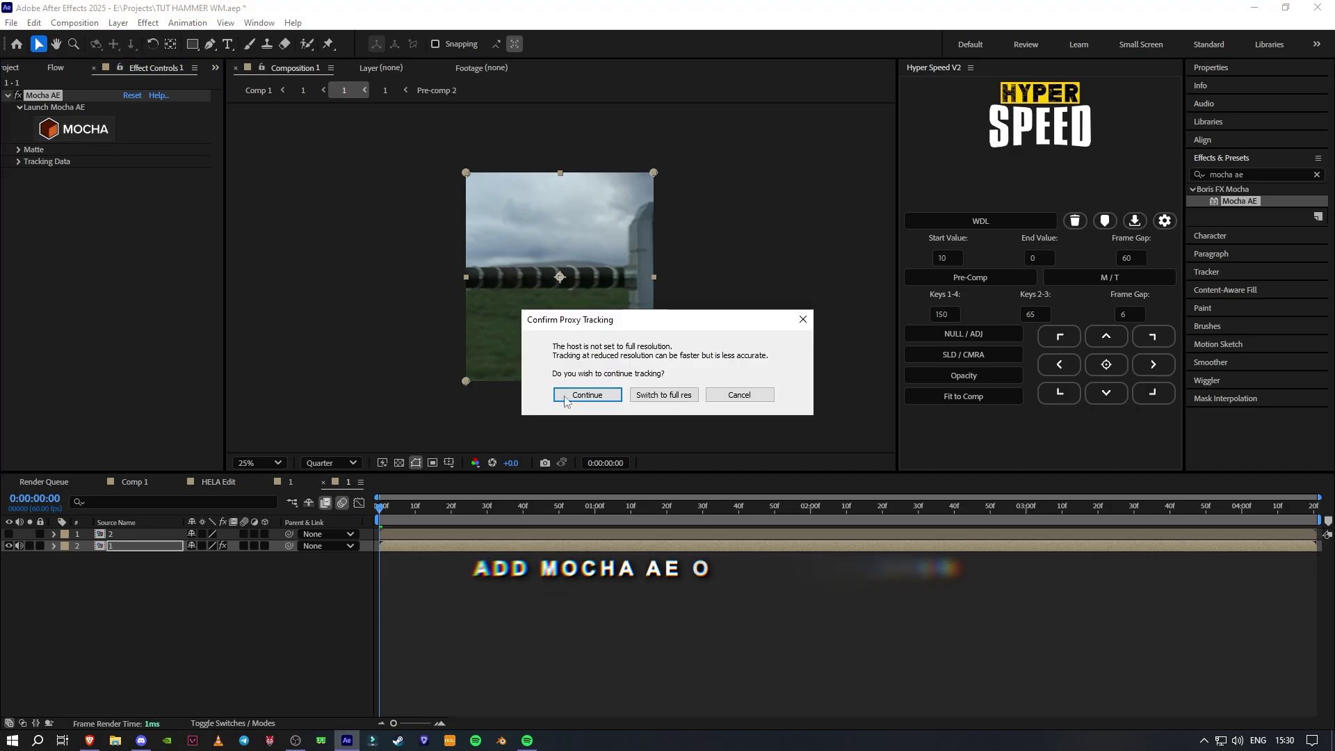
click(564, 395)
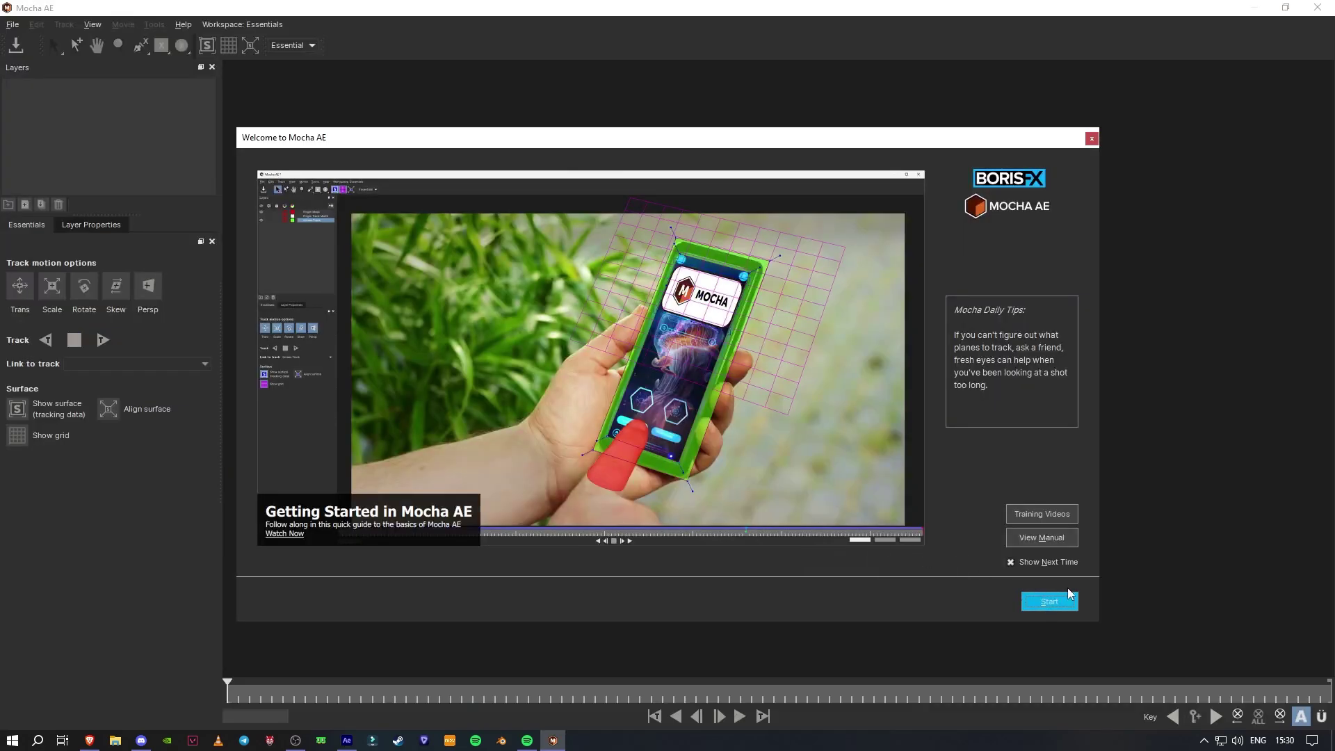
click(1044, 600)
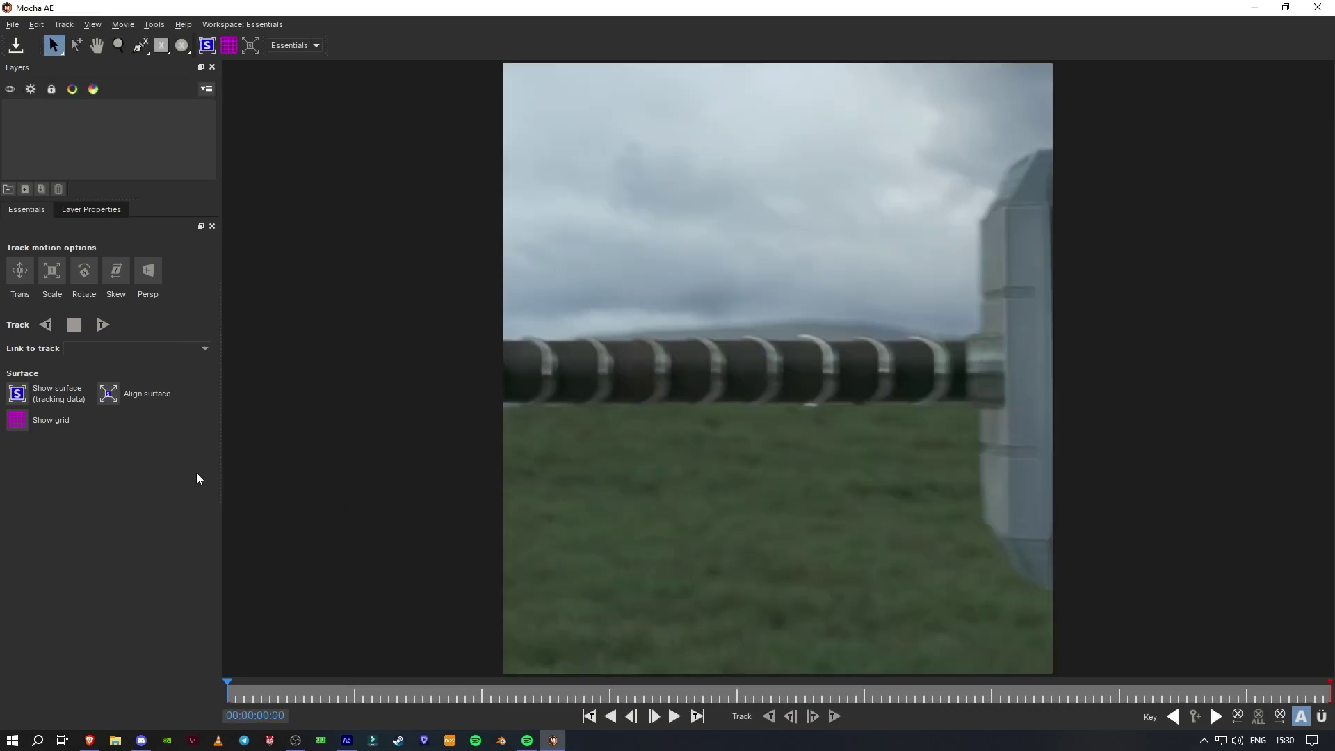
Draw a four-corner X-Spline around the dark front face of the hammer at 00:00:01:51.
key(space)
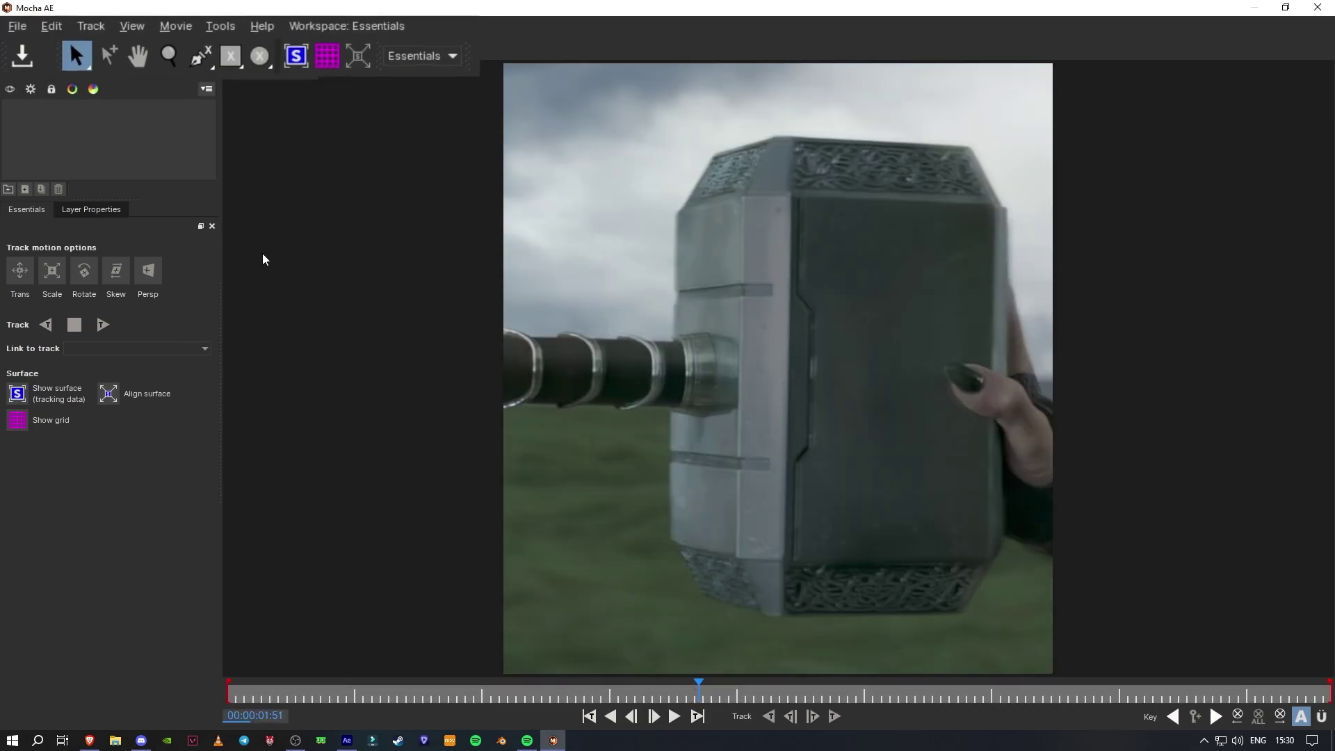
click(285, 77)
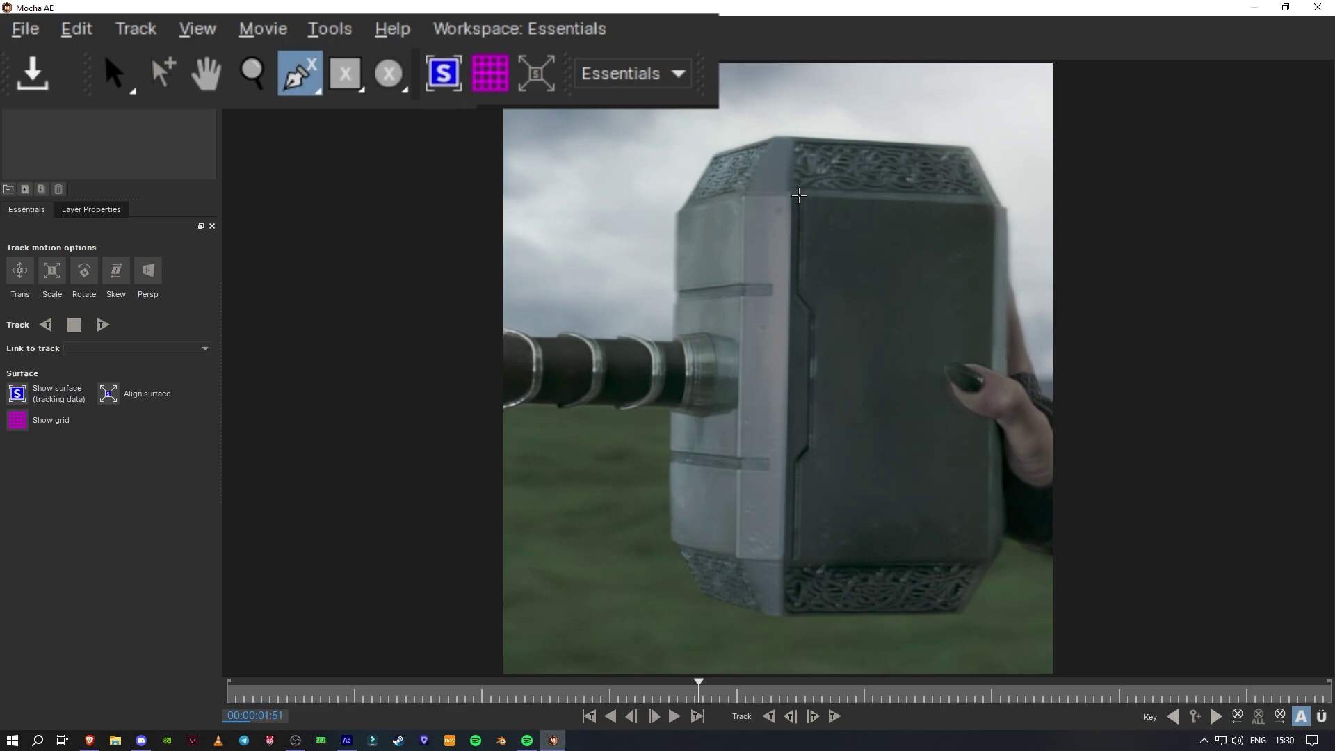
click(800, 170)
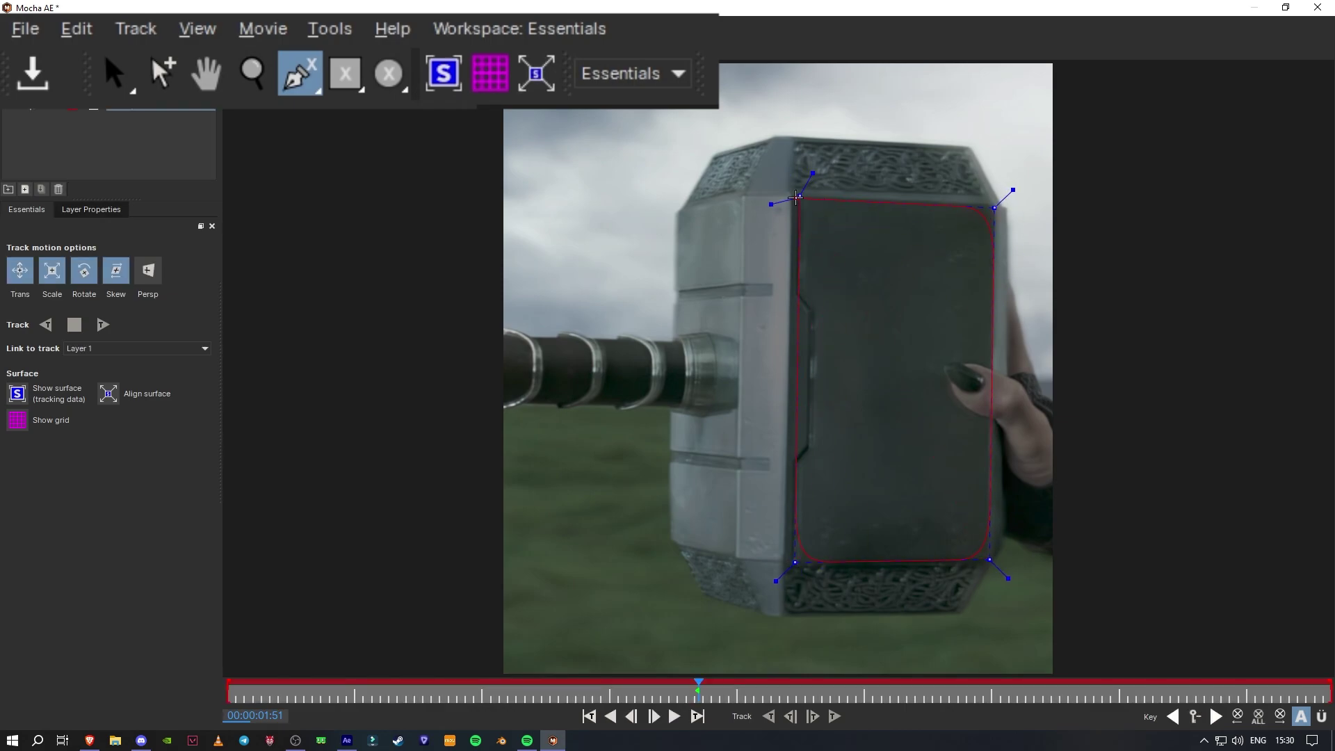
Show the planar surface and grid, and fit the surface corners to the hammer face.
key(s)
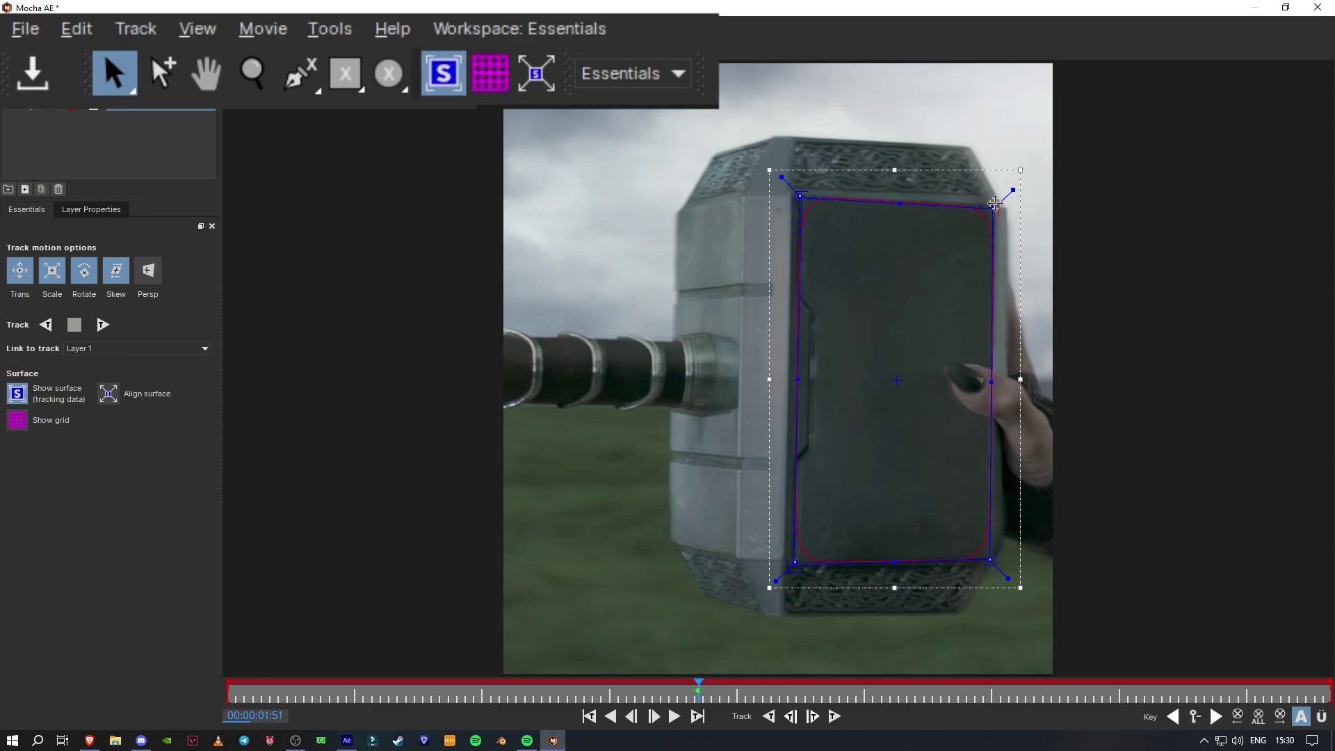
click(500, 76)
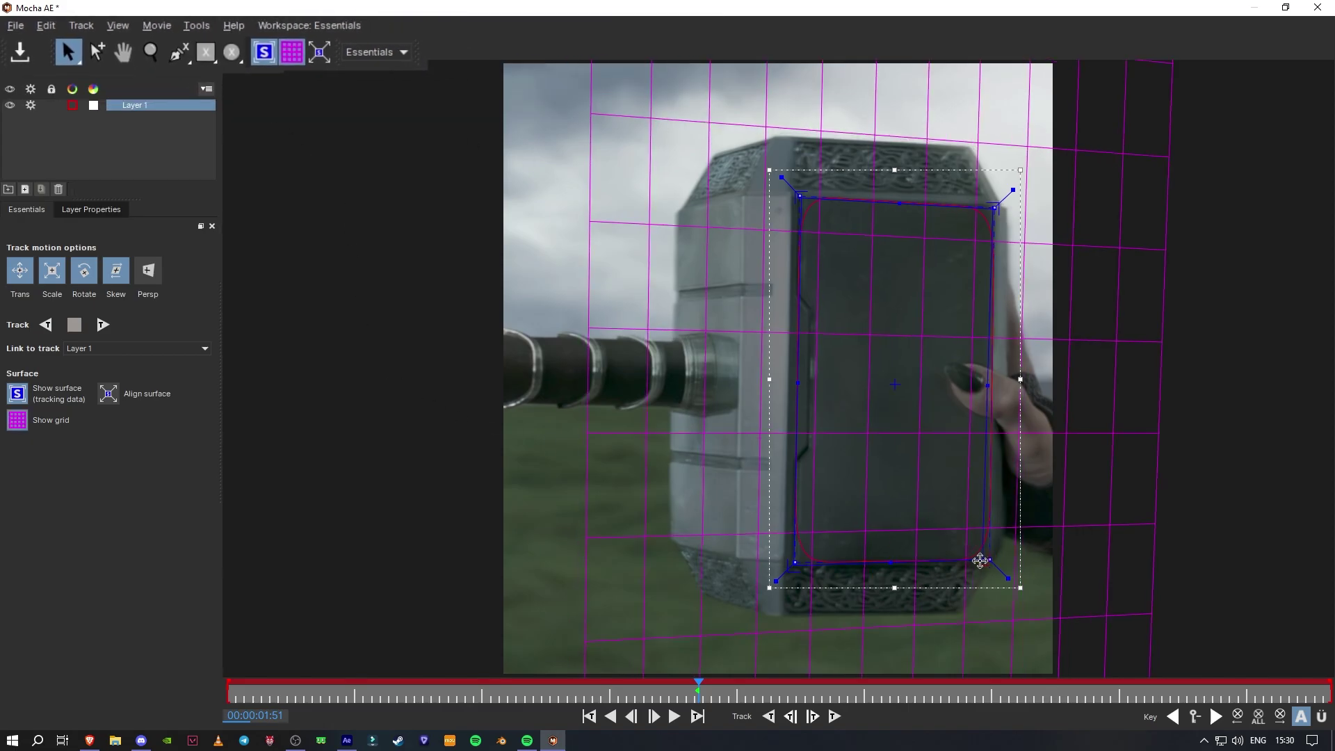
drag(790, 565, 790, 563)
Enable perspective tracking and track the hammer face forward and backward through the shot.
click(148, 271)
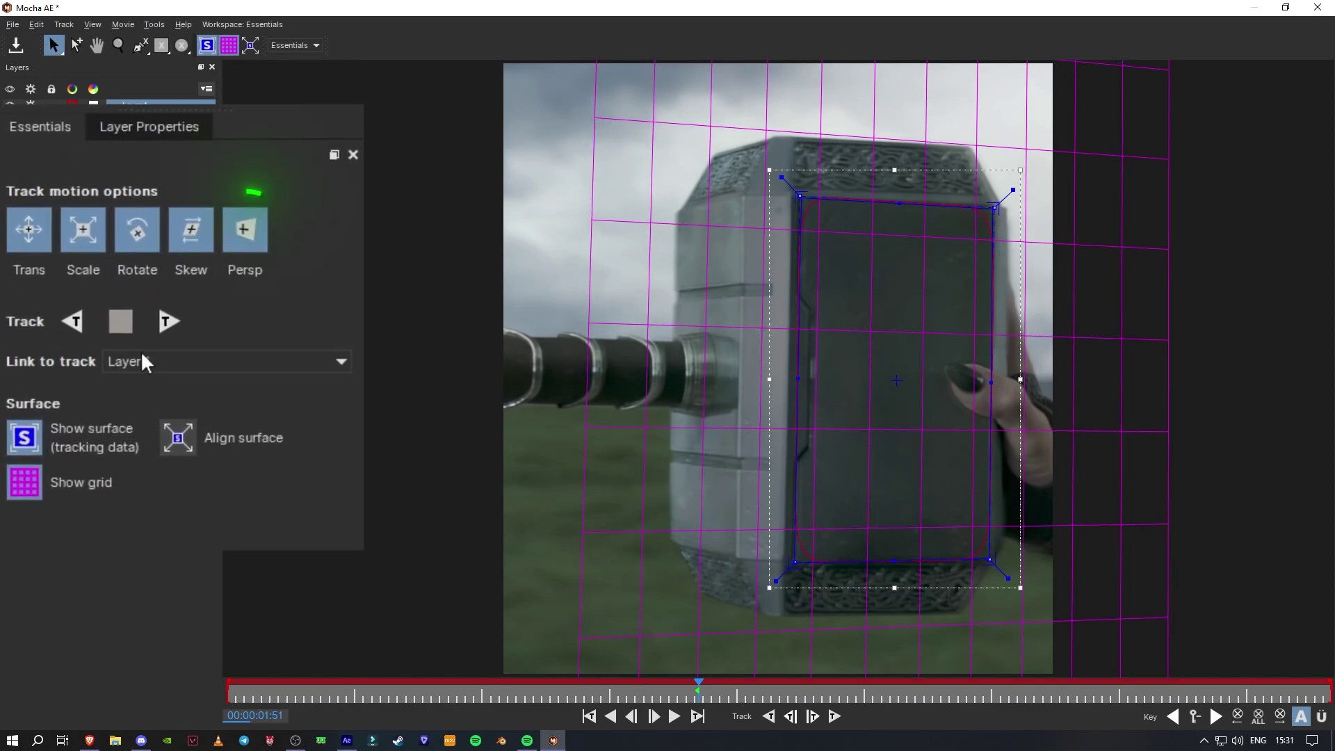
click(102, 325)
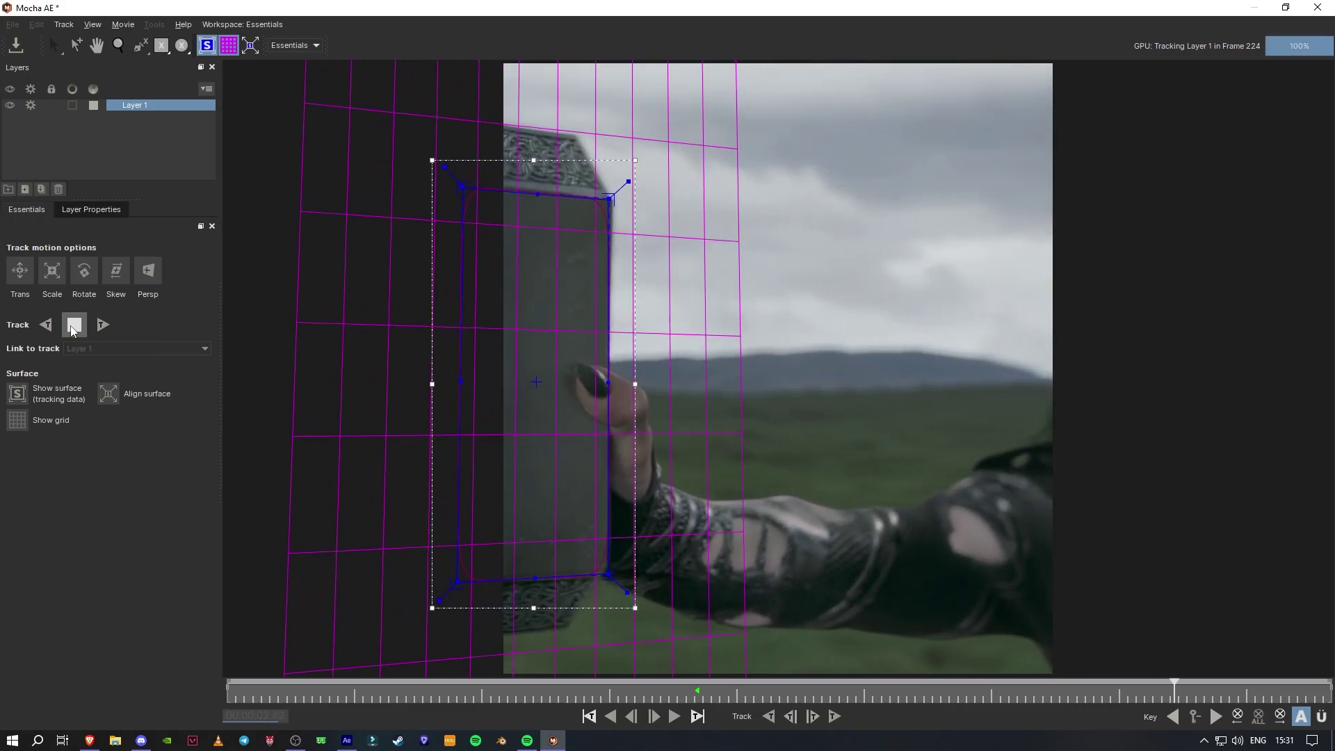
click(74, 325)
click(43, 325)
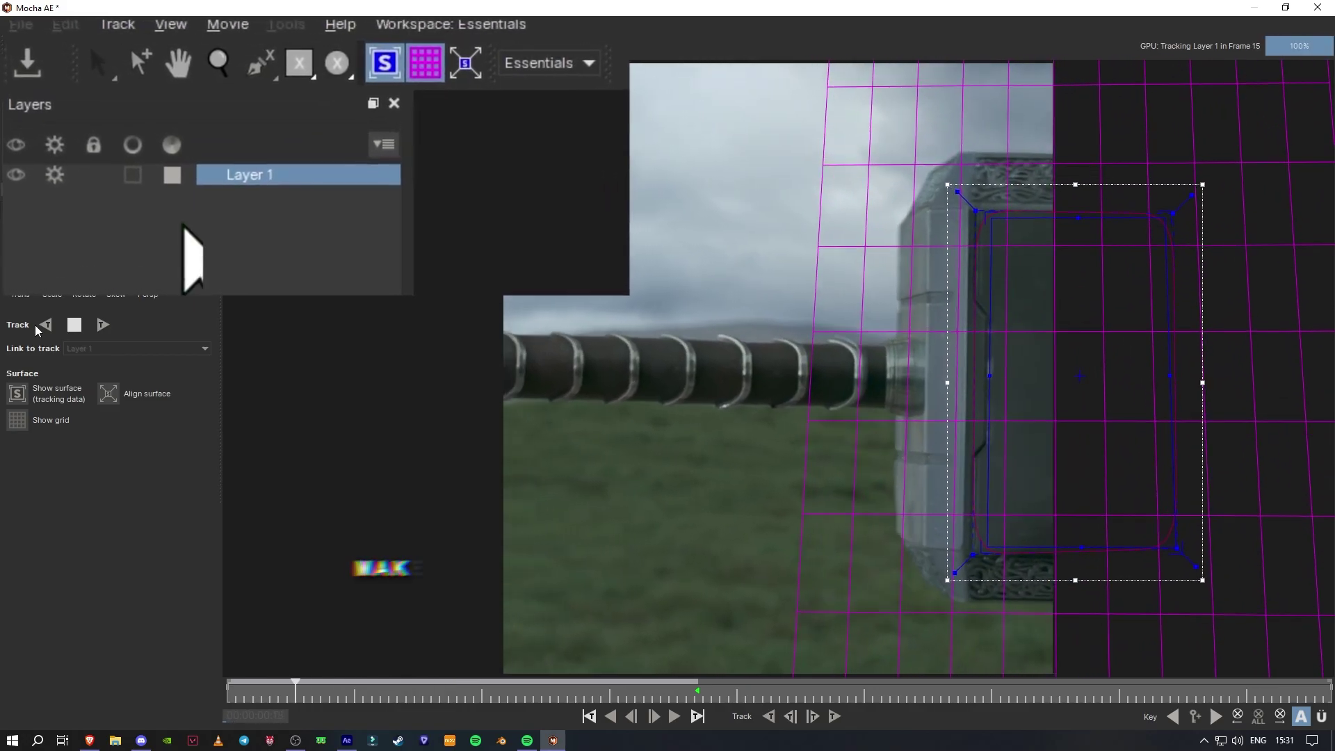
Save the Mocha tracking project and close Mocha.
click(28, 63)
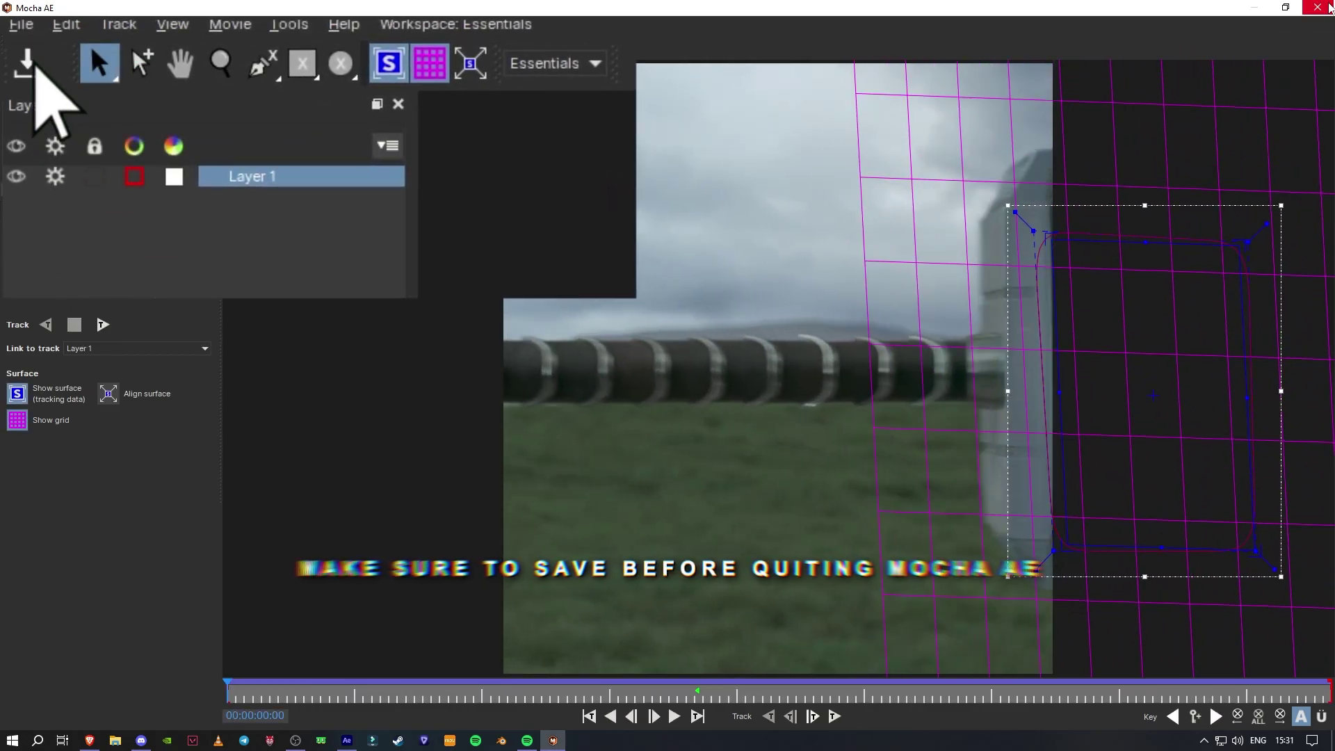
click(1317, 7)
Create the Mocha track data and export it as Corner Pin to text layer 2, with that layer visible.
drag(504, 507, 634, 513)
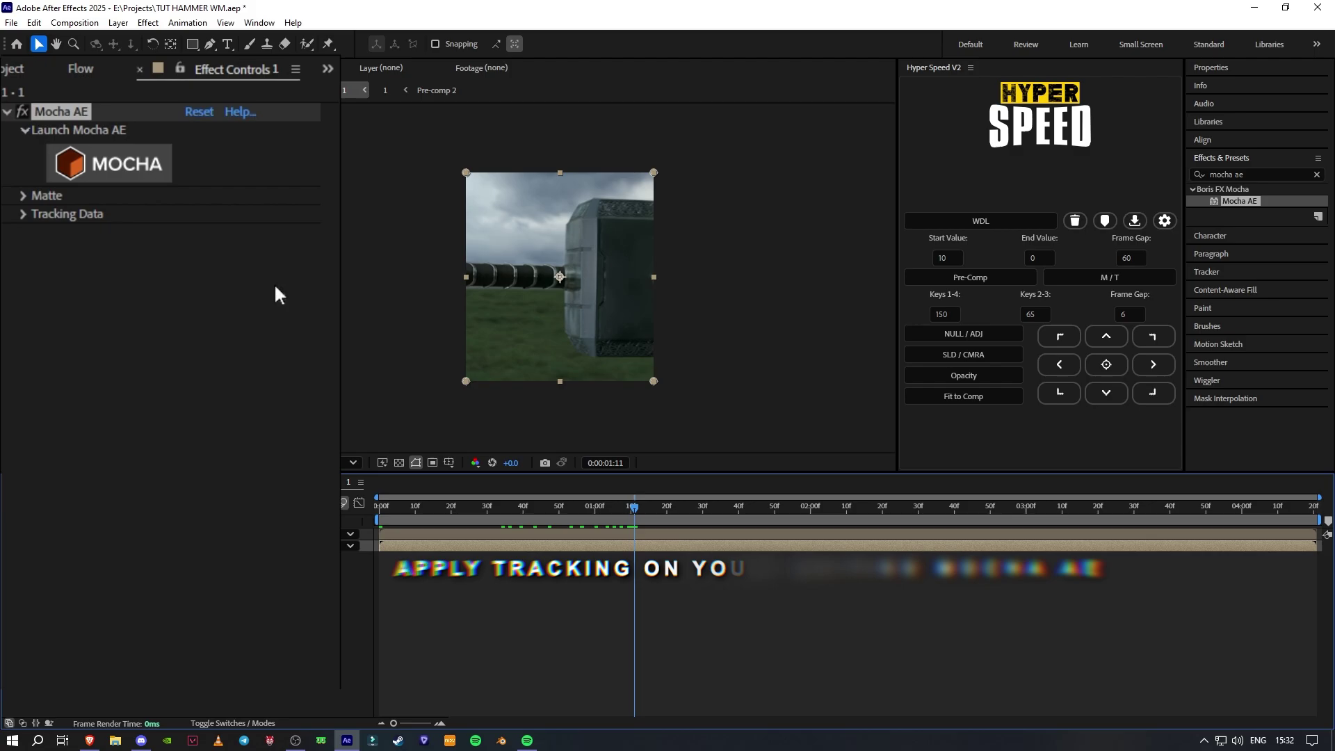
click(23, 218)
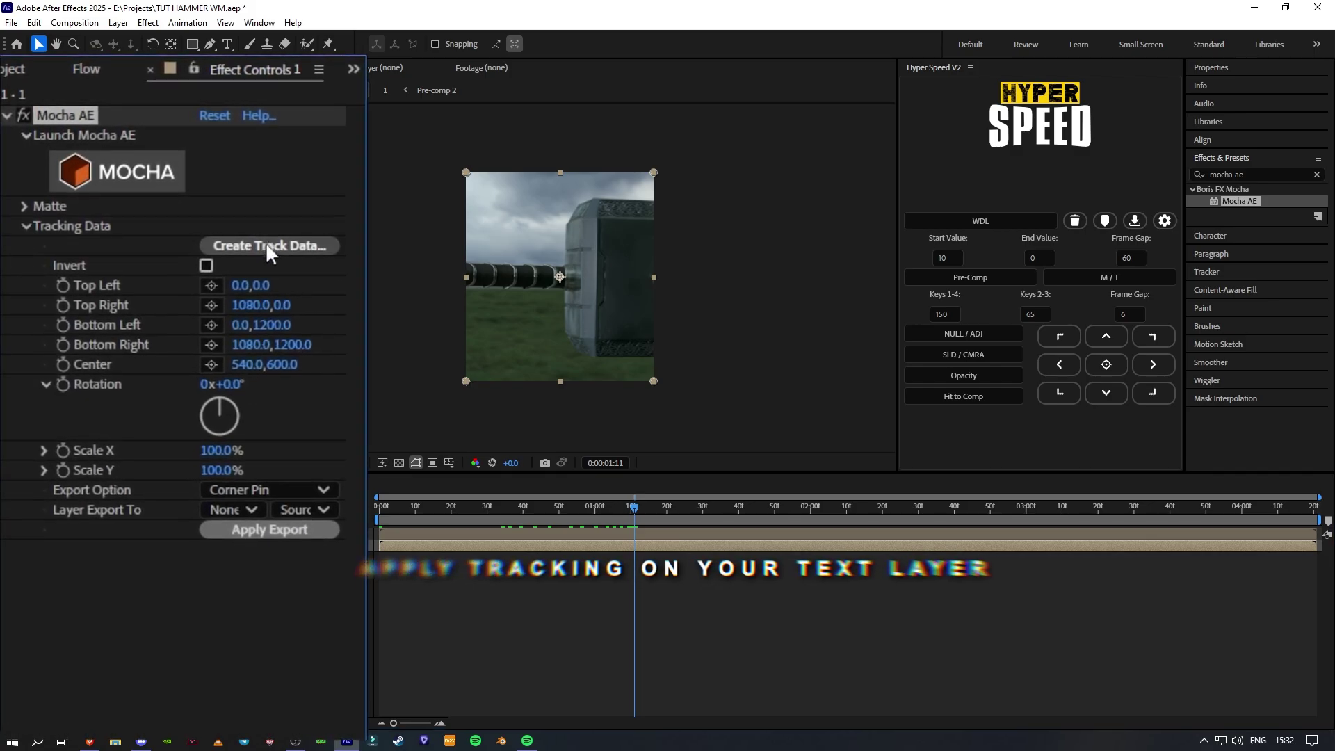
click(254, 513)
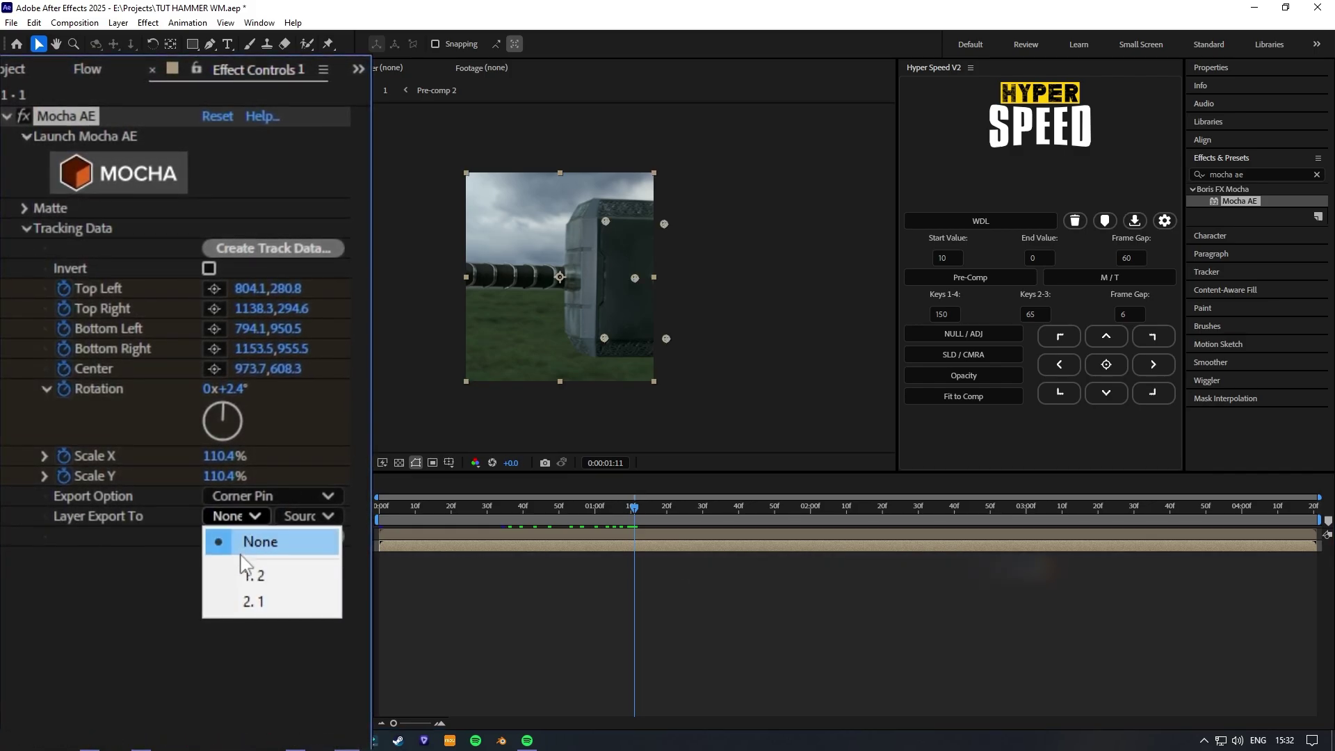
click(248, 605)
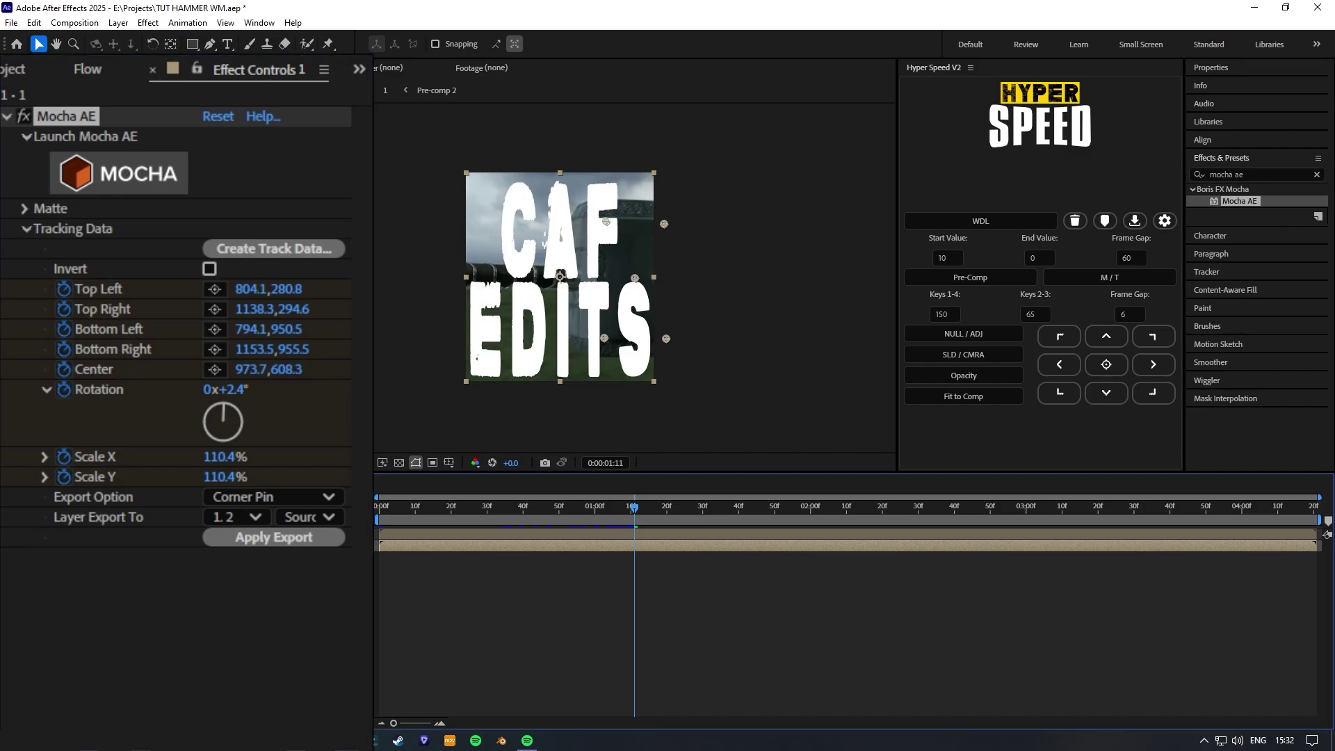
click(282, 538)
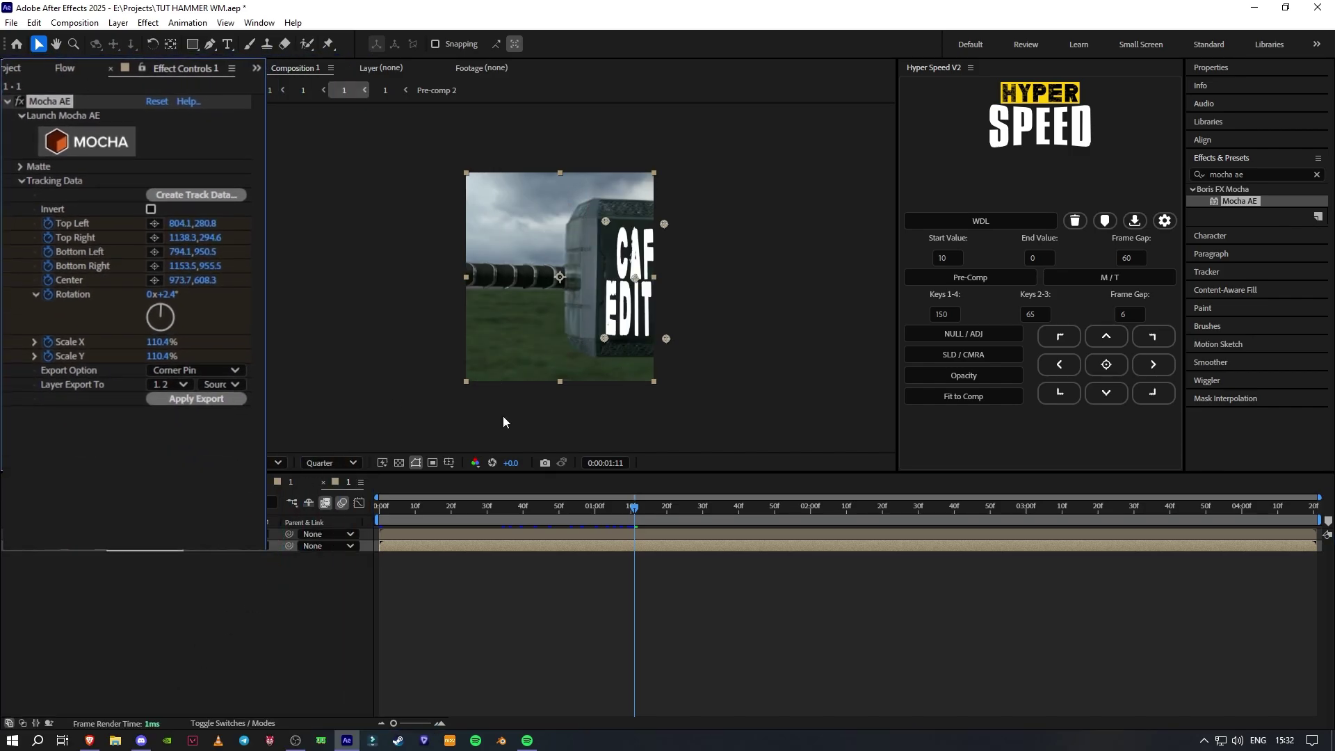
Inside text pre-comp 2, rotate CAF EDITS 90° counterclockwise and rescale it to about 482% by 1158% to fit the frame.
drag(679, 509, 876, 492)
double_click(729, 535)
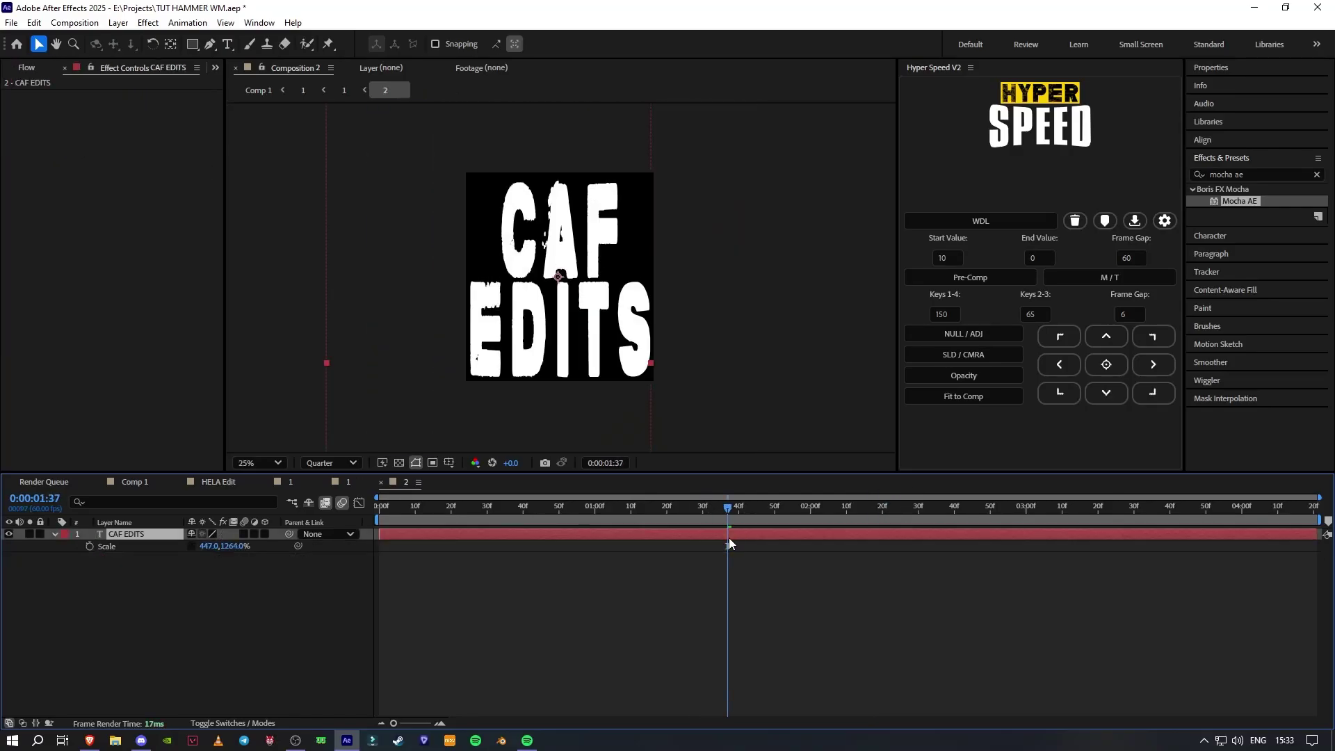
key(r)
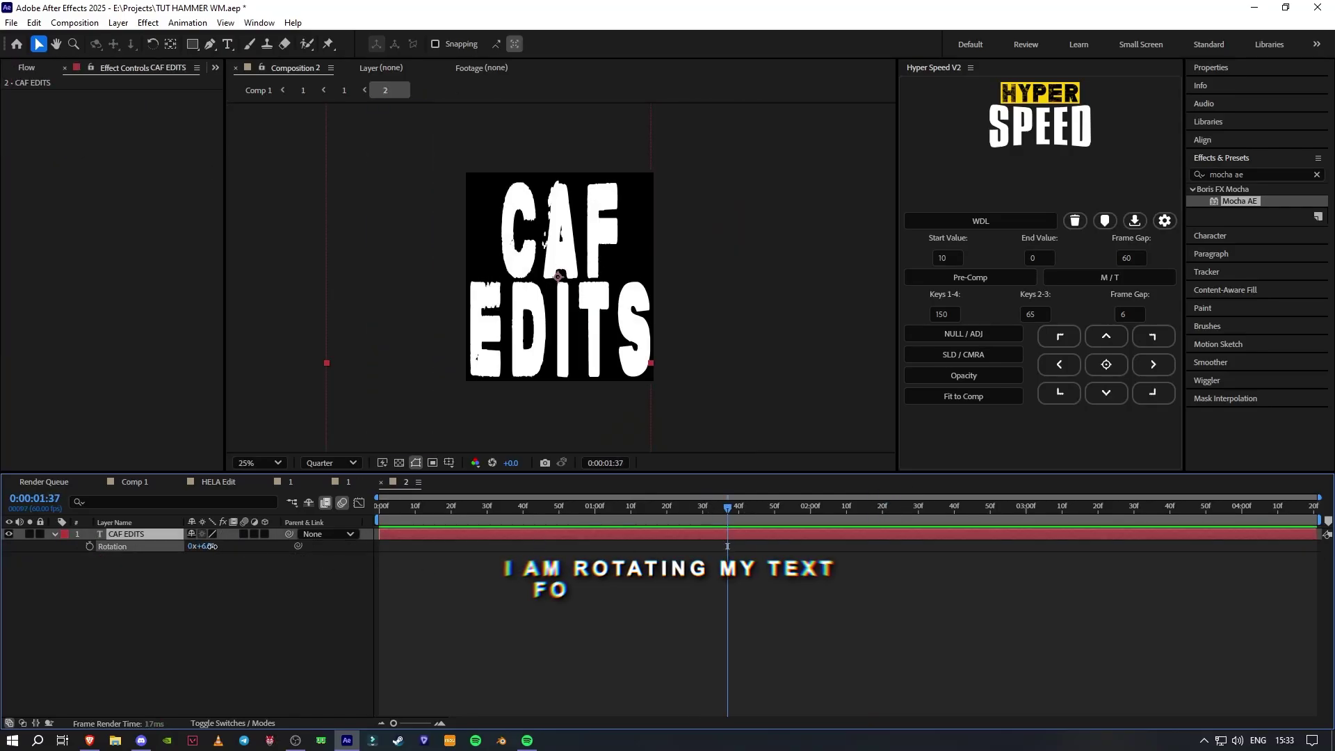
mouse_move(207, 547)
mouse_down()
mouse_move(262, 541)
mouse_move(175, 553)
mouse_move(215, 532)
mouse_move(198, 546)
mouse_up()
key(s)
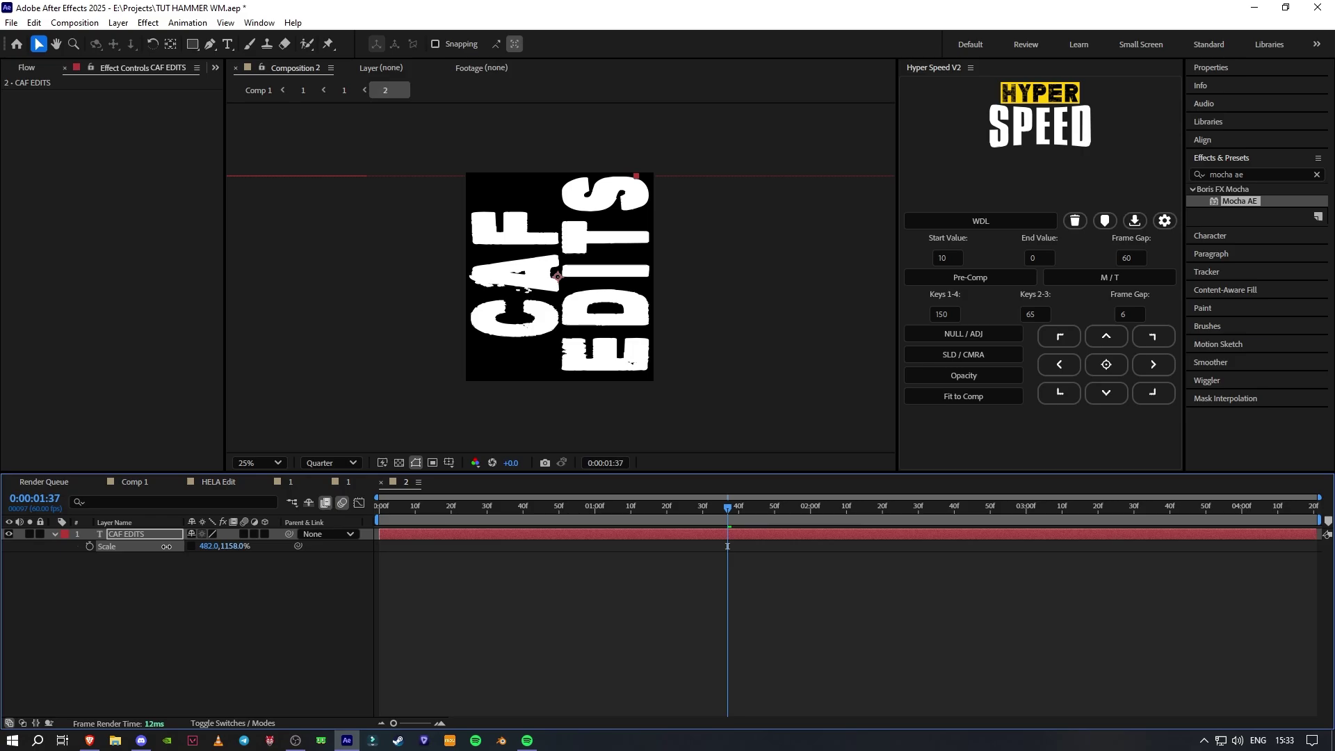
In the nested hammer composition, move text layer 2 to about position 527, 576 to center it on the hammer face.
click(135, 485)
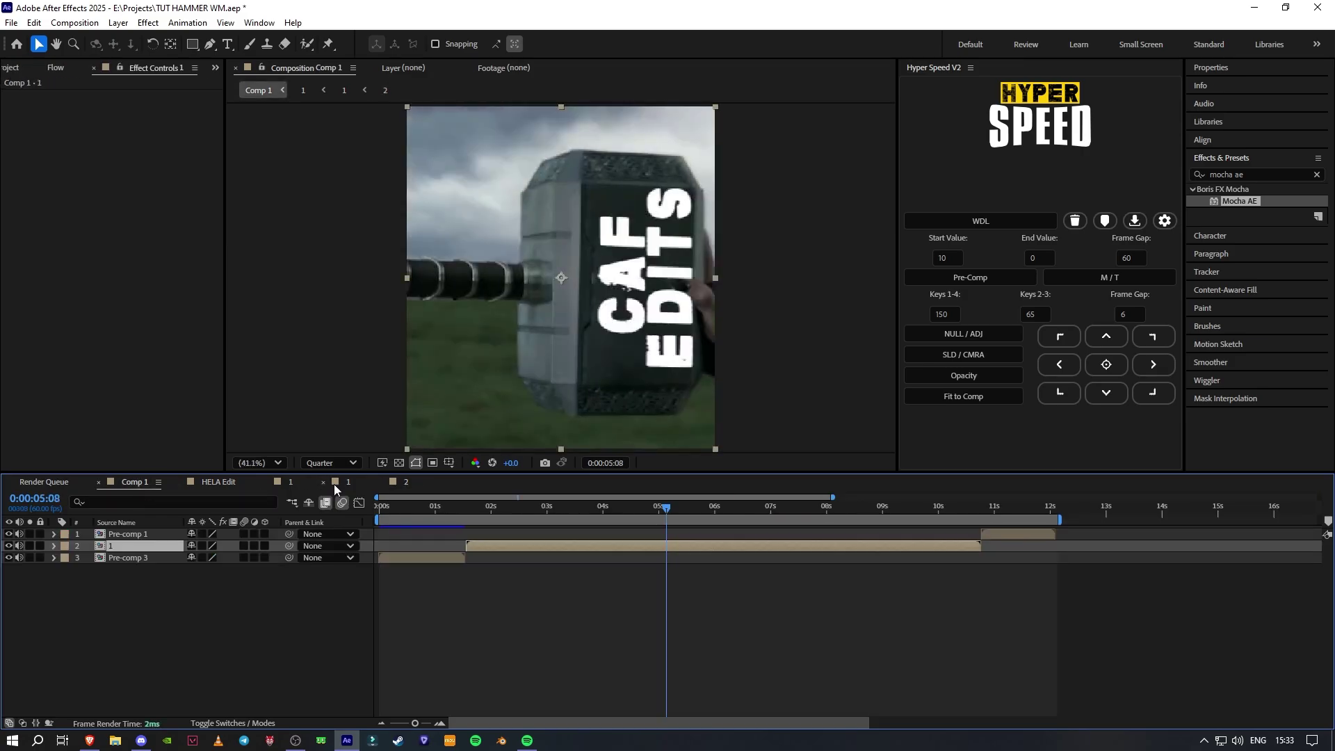
click(334, 484)
drag(741, 511, 843, 514)
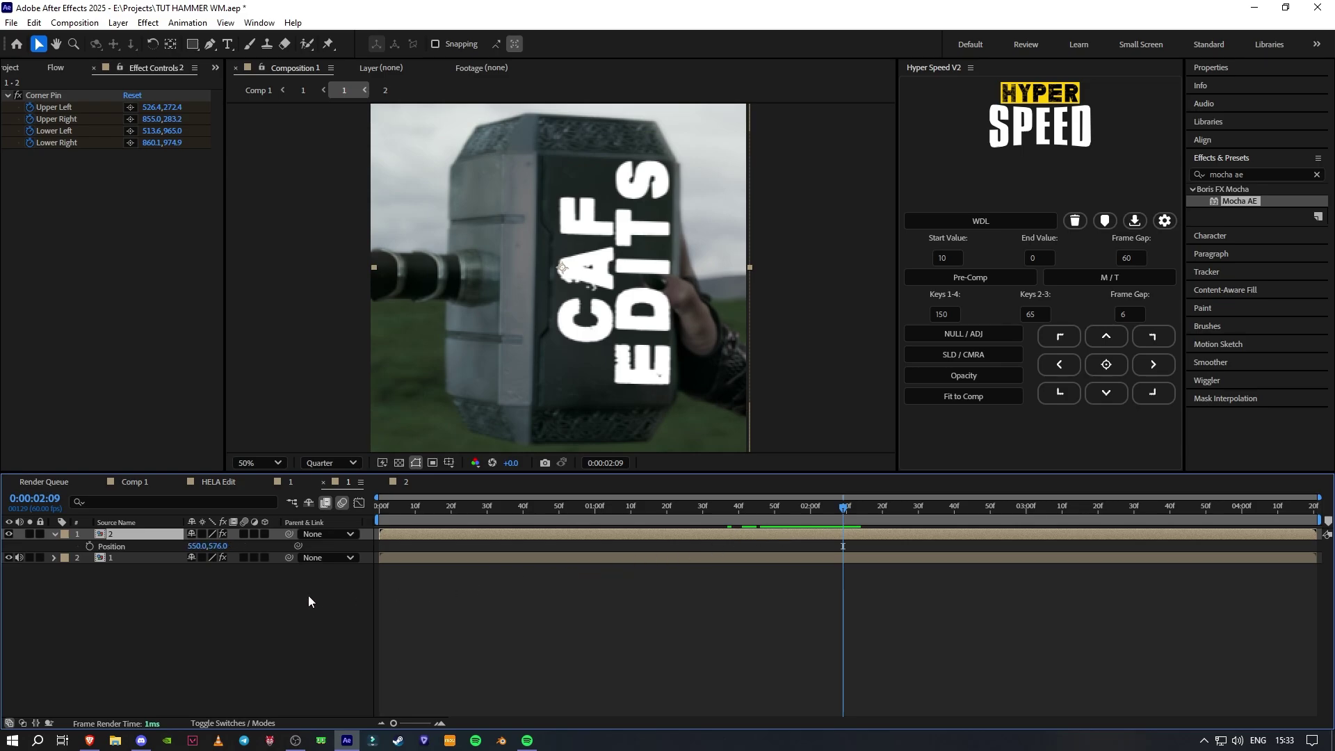
drag(207, 546, 187, 545)
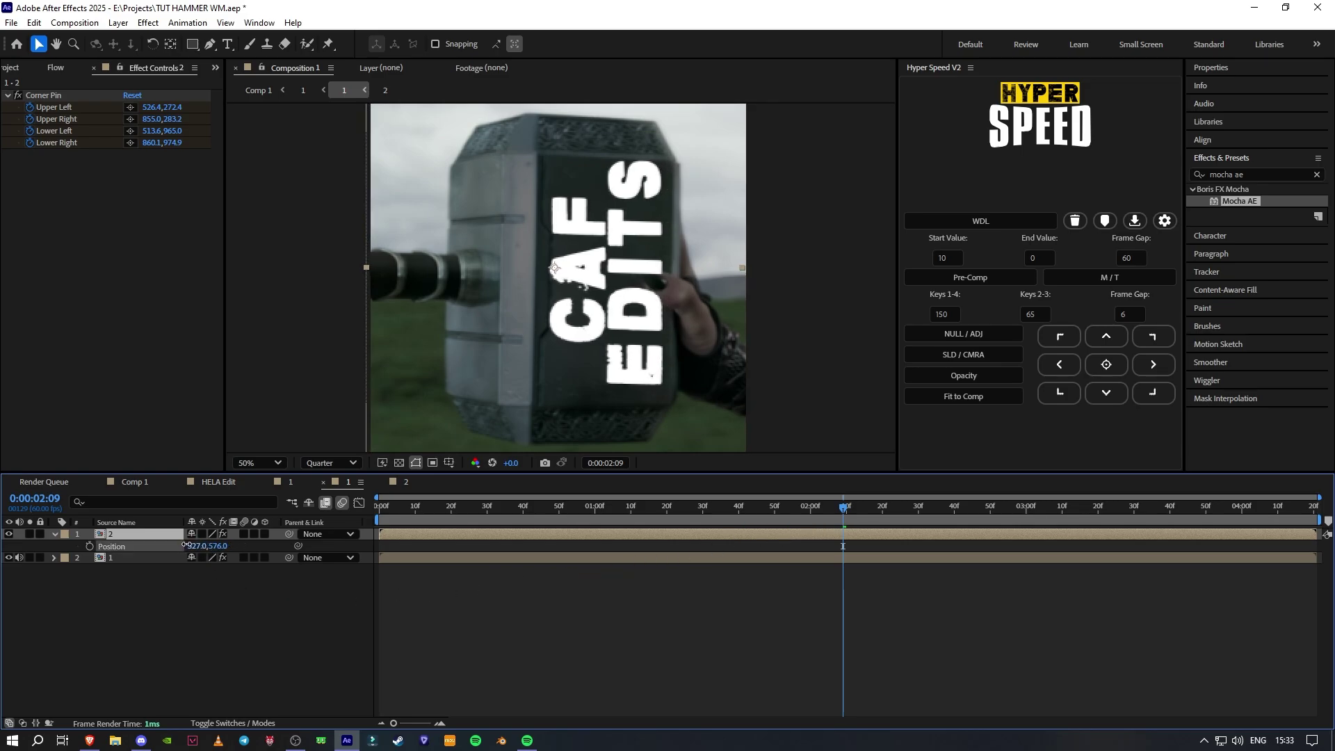
Inside text pre-comp 2, reduce the CAF EDITS scale to about 461% by 1141%, and return to the nested hammer composition.
double_click(775, 532)
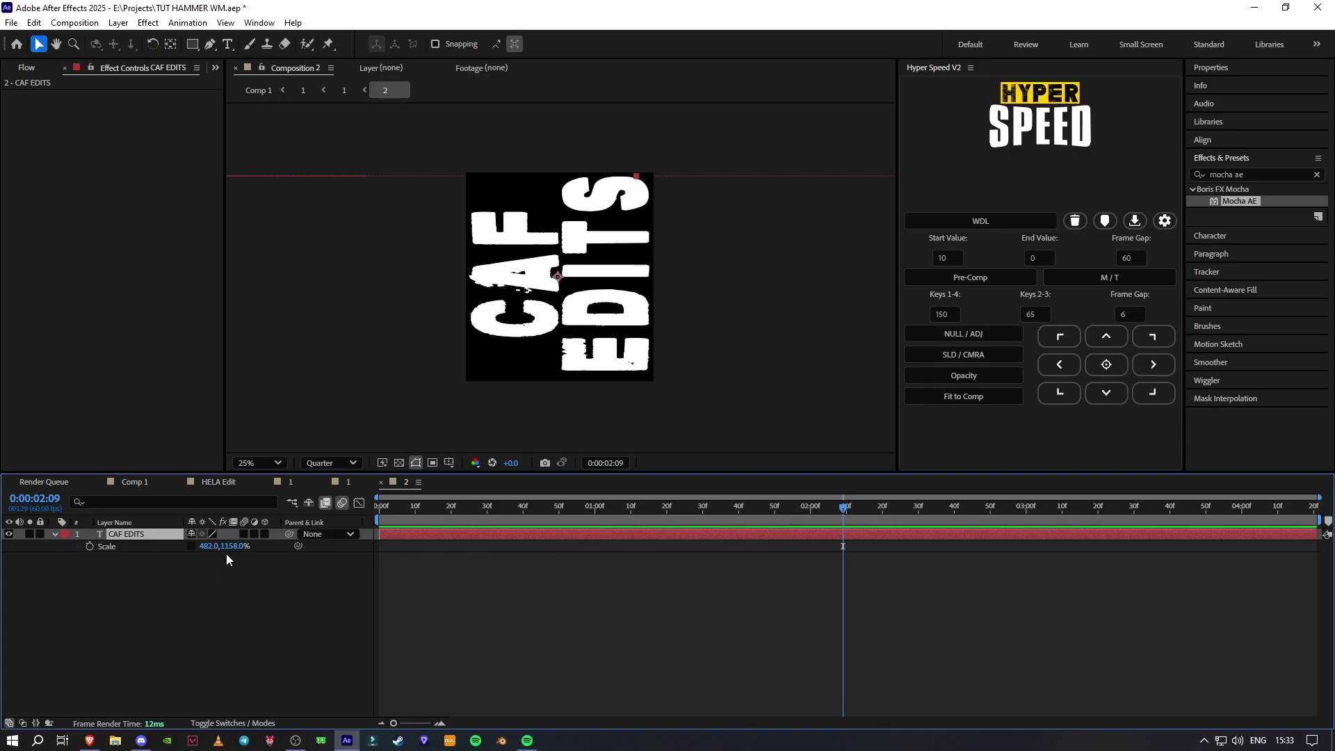
drag(223, 546, 189, 548)
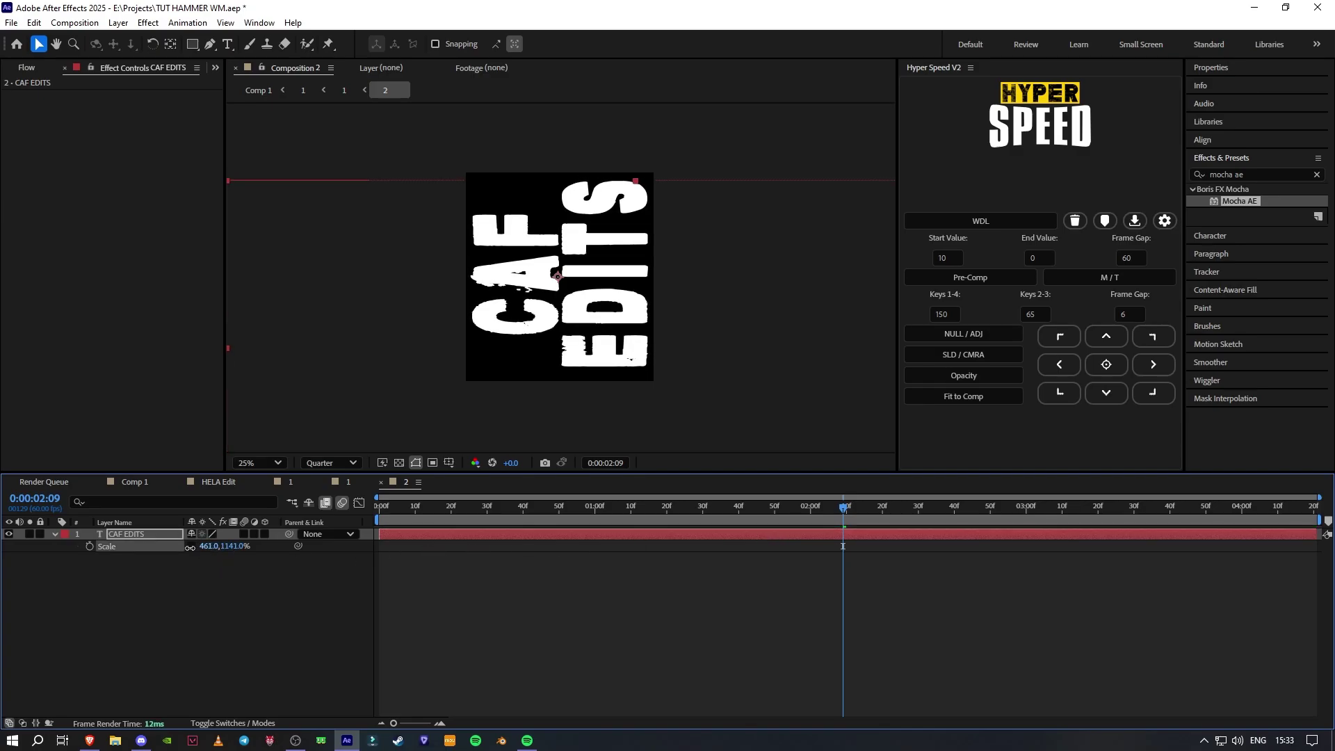
click(339, 483)
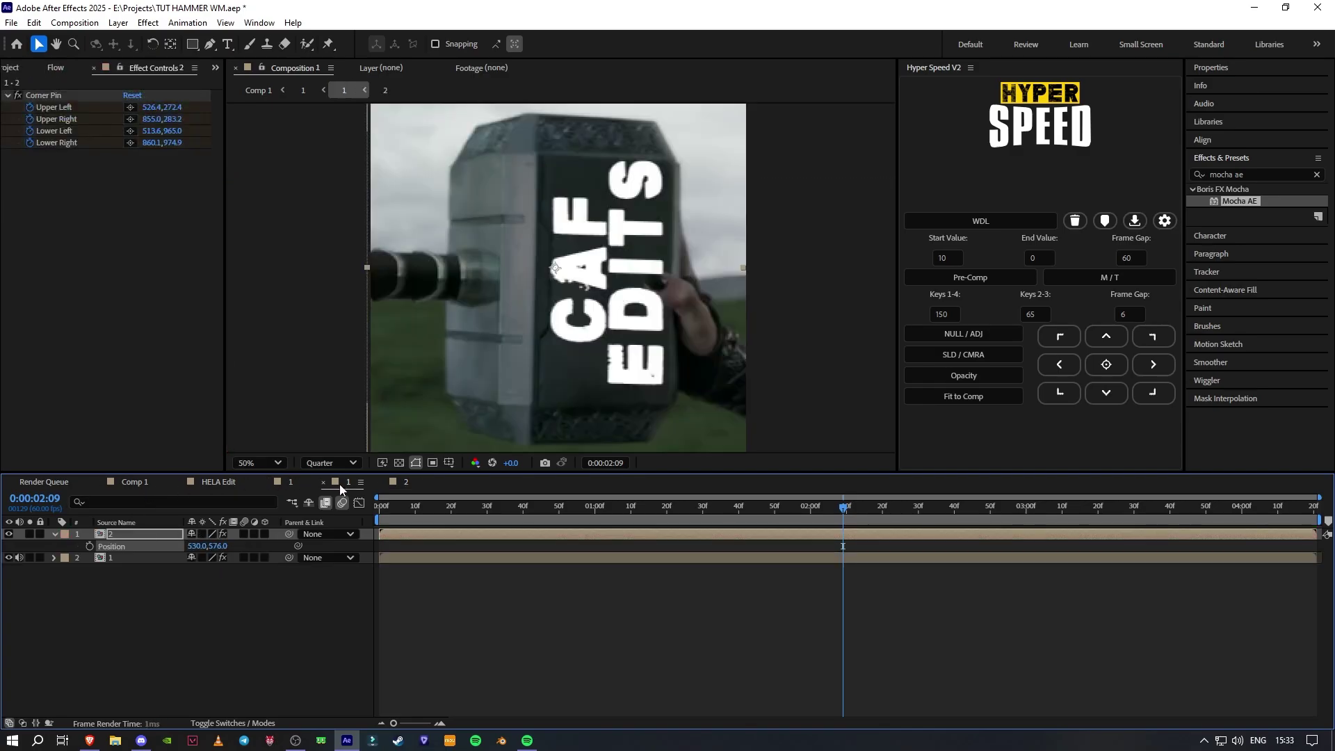
Set the blending mode of text layer 2 to Soft Light and the preview resolution to Full.
click(631, 604)
mouse_move(847, 511)
mouse_down()
mouse_move(313, 532)
mouse_move(843, 521)
mouse_up()
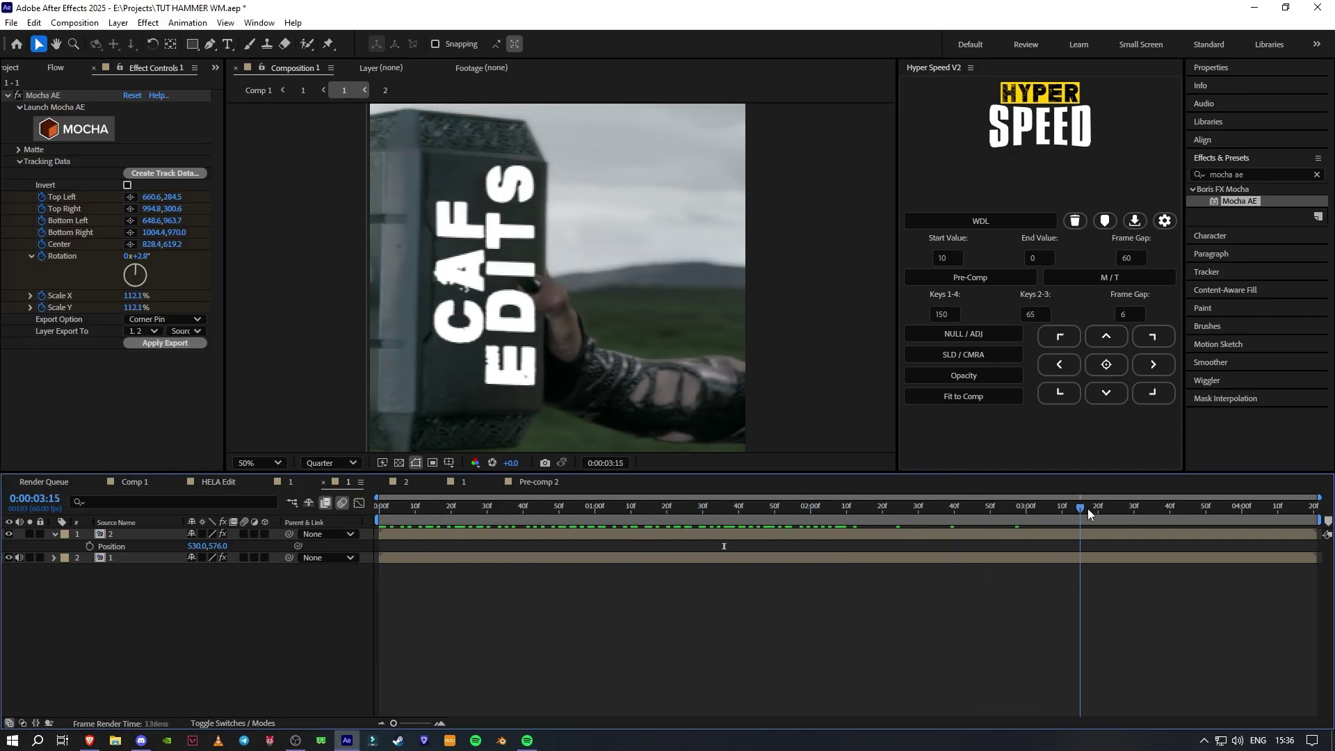
drag(1088, 508, 737, 530)
click(737, 532)
right_click(735, 532)
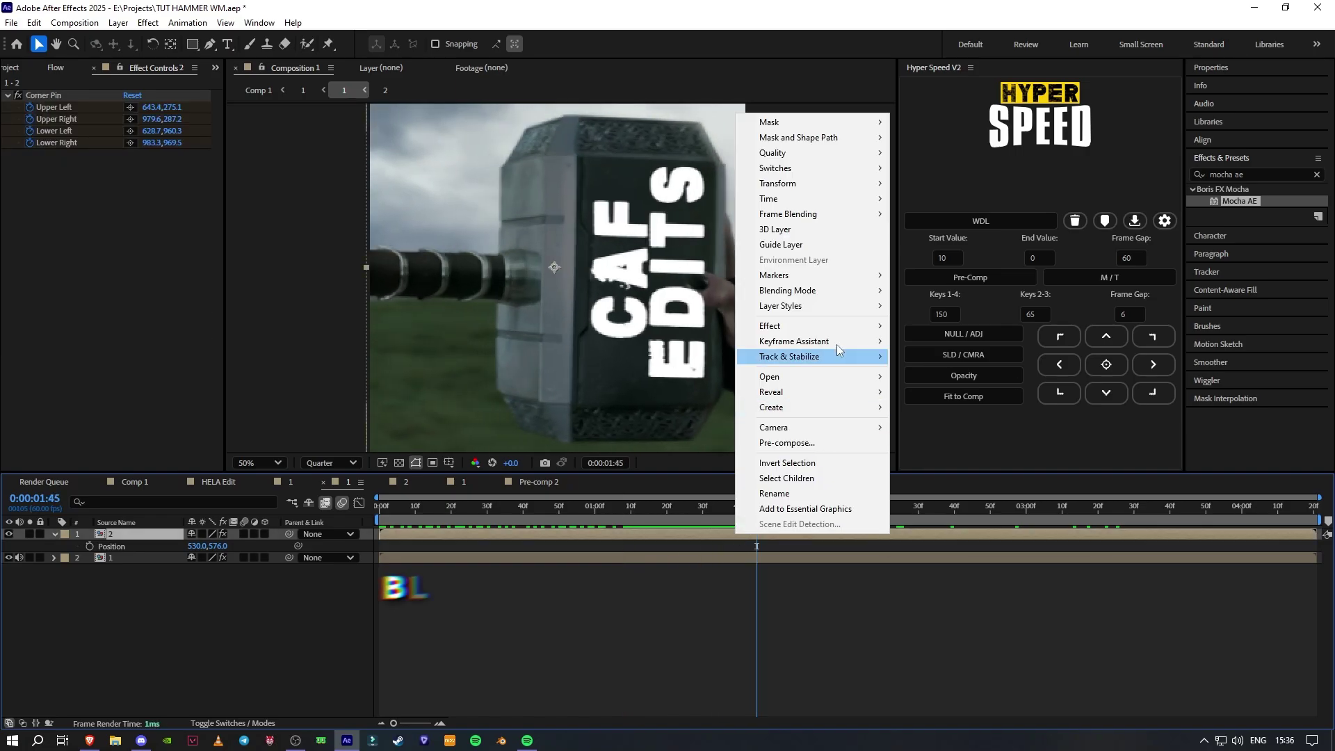
mouse_move(859, 296)
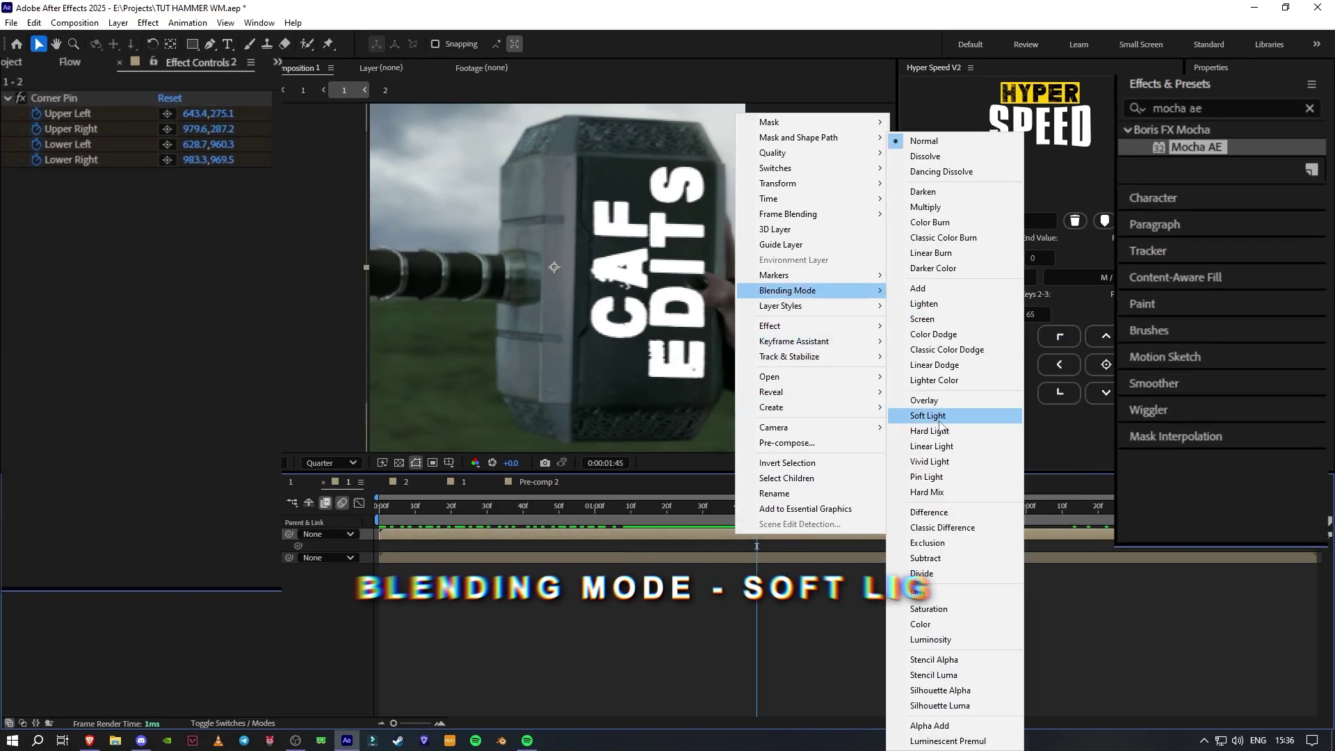
click(928, 415)
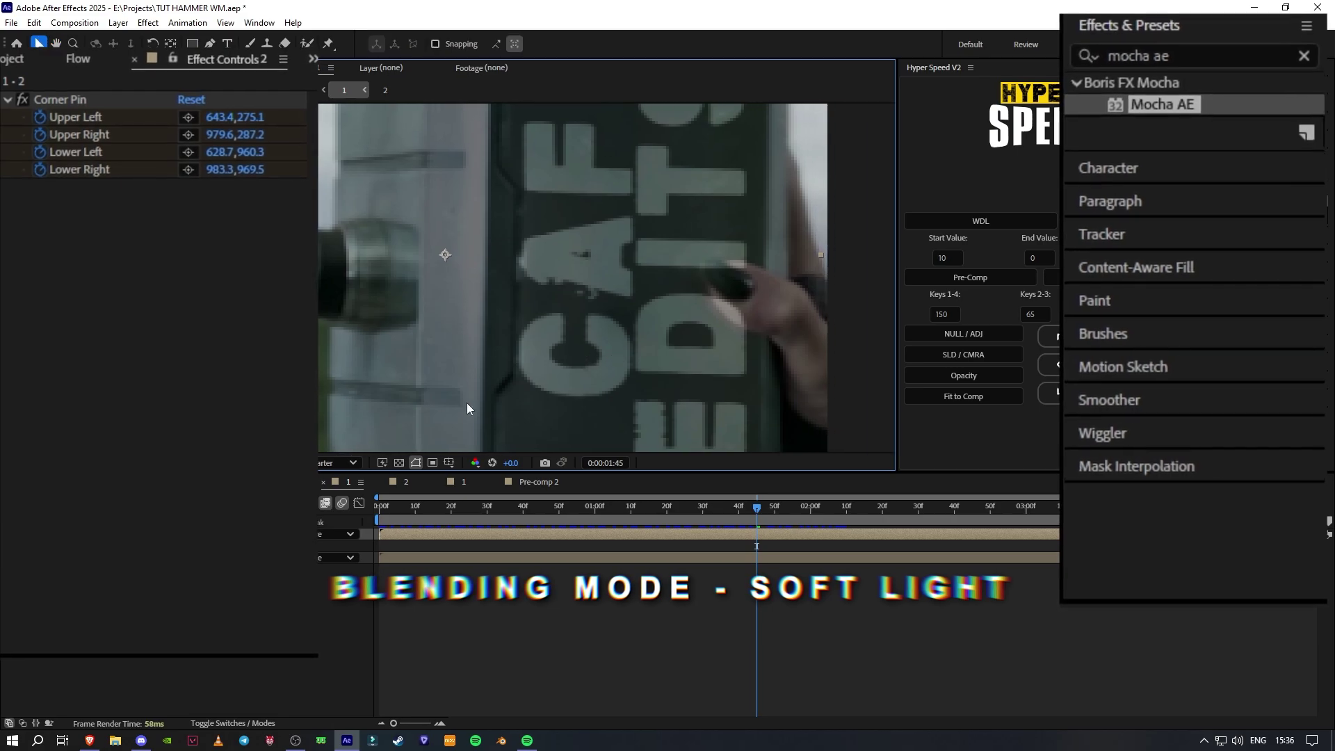
click(335, 463)
click(340, 521)
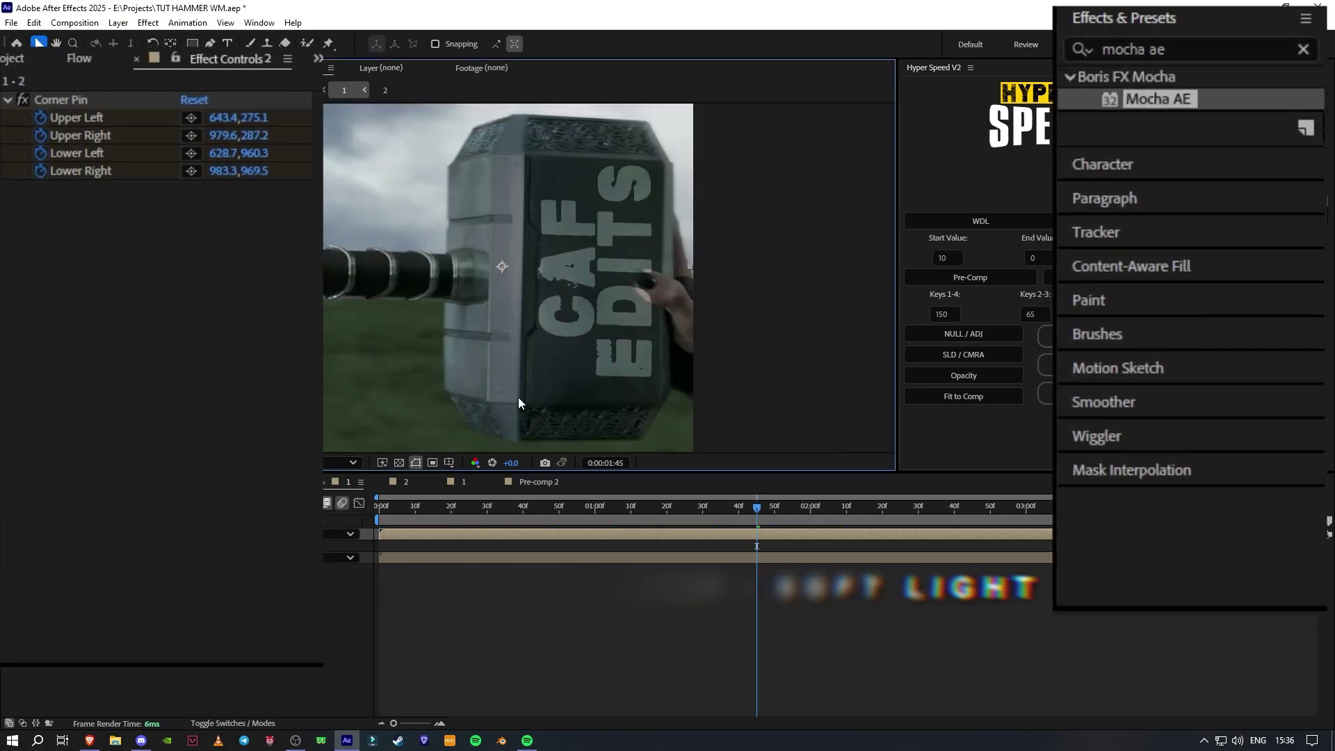
Apply Gaussian Blur to text layer 2 with a Blurriness of about 5.2.
click(1245, 49)
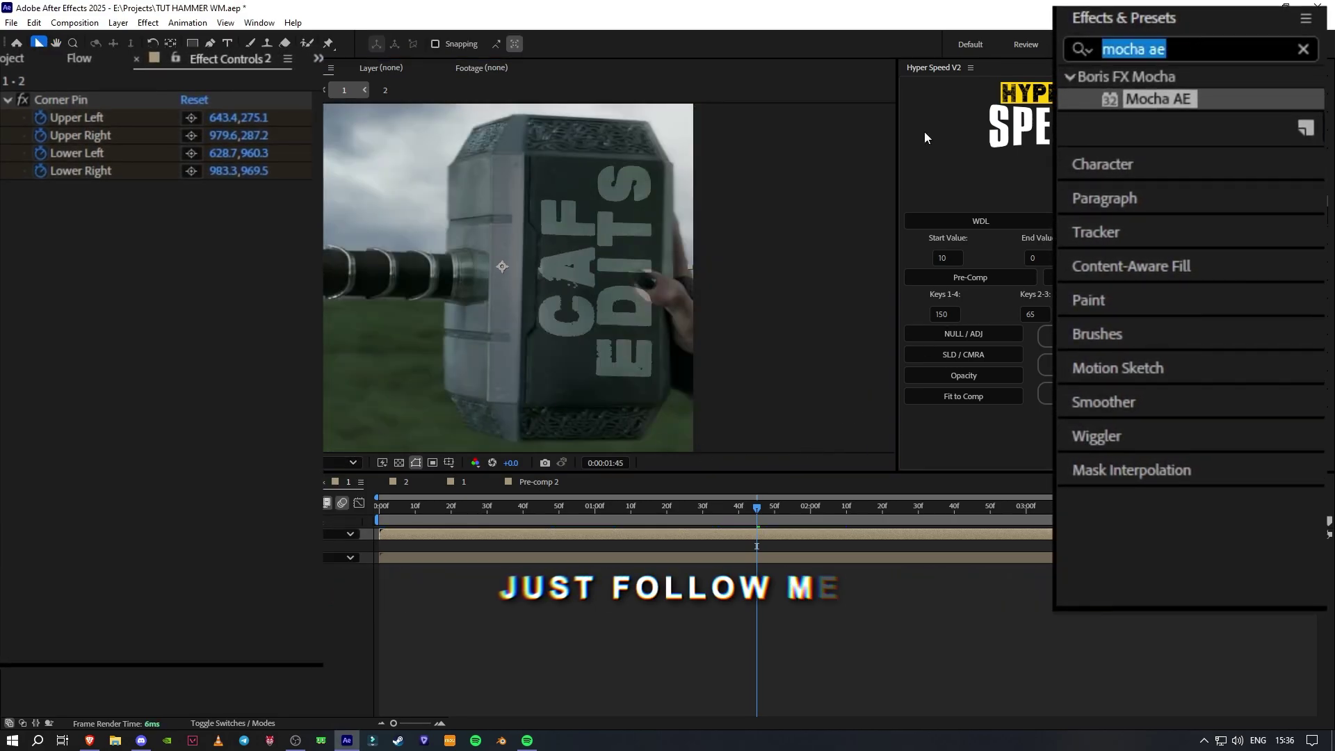
text(gaus)
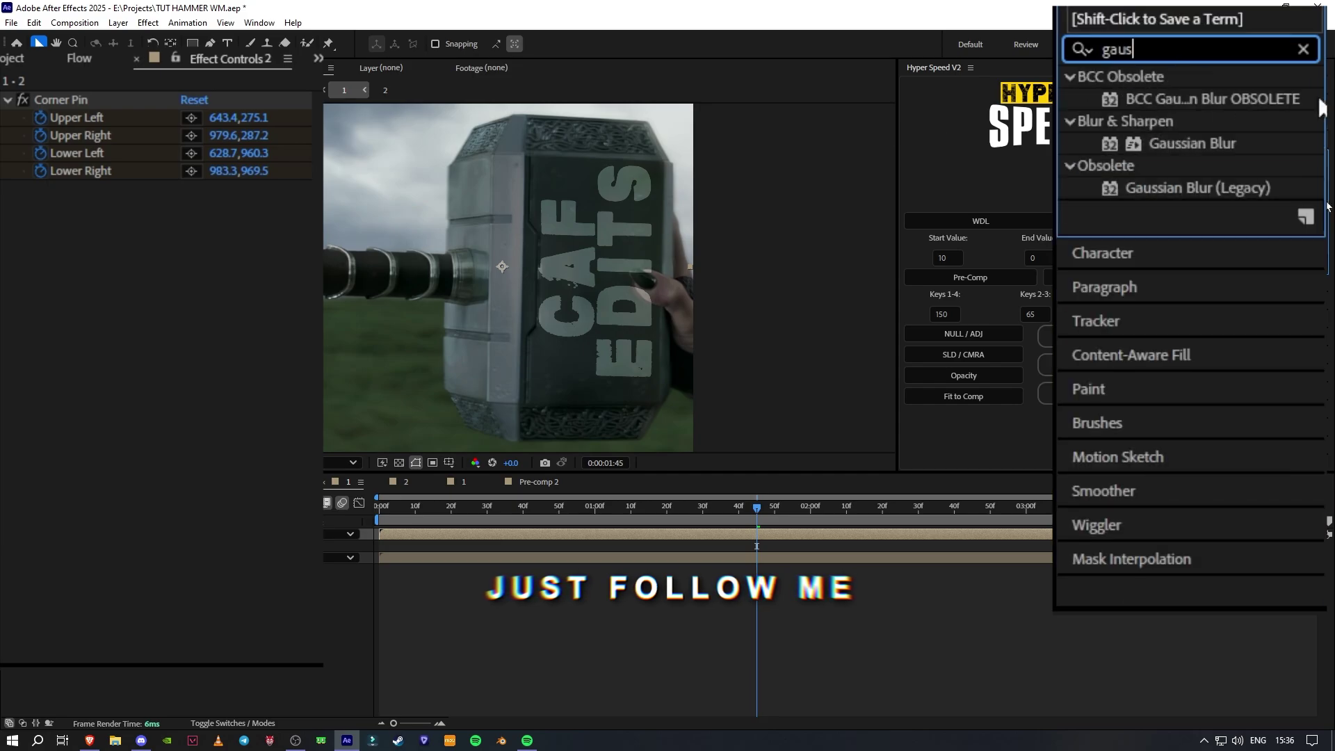
double_click(1183, 143)
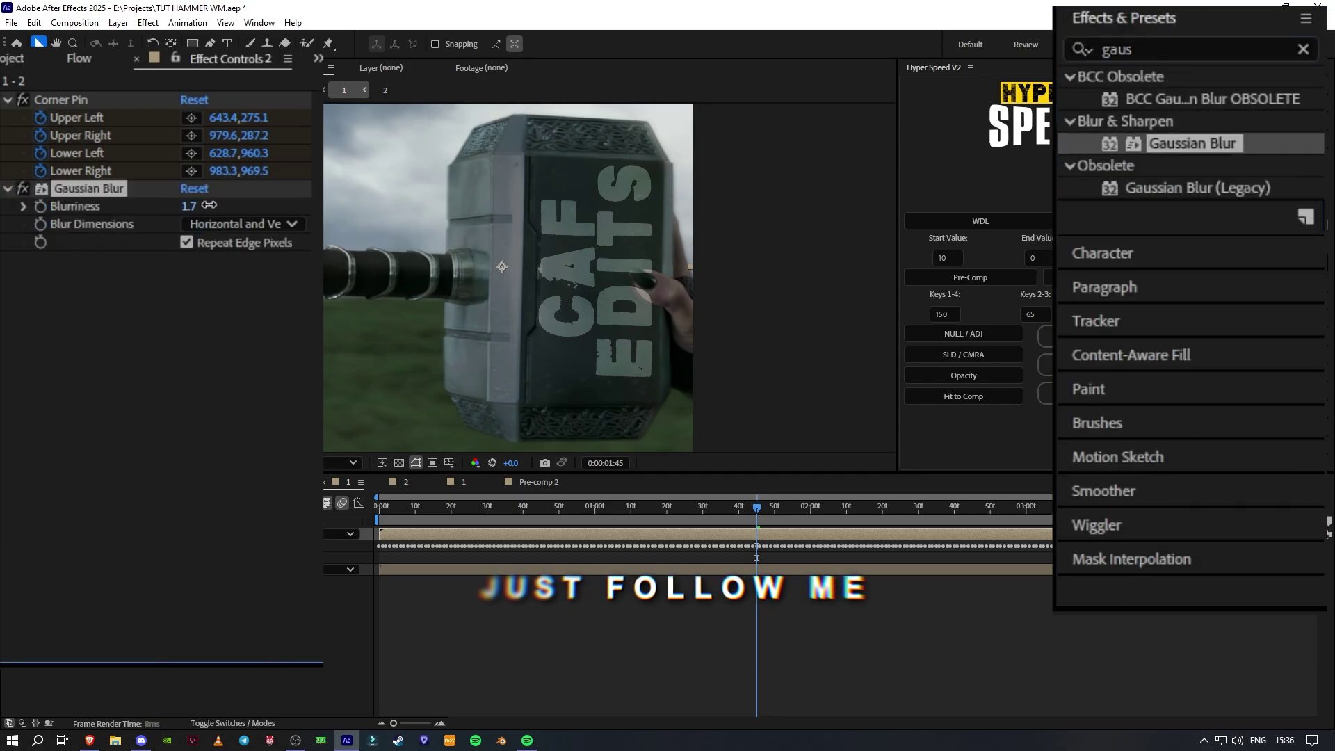
drag(208, 205, 244, 205)
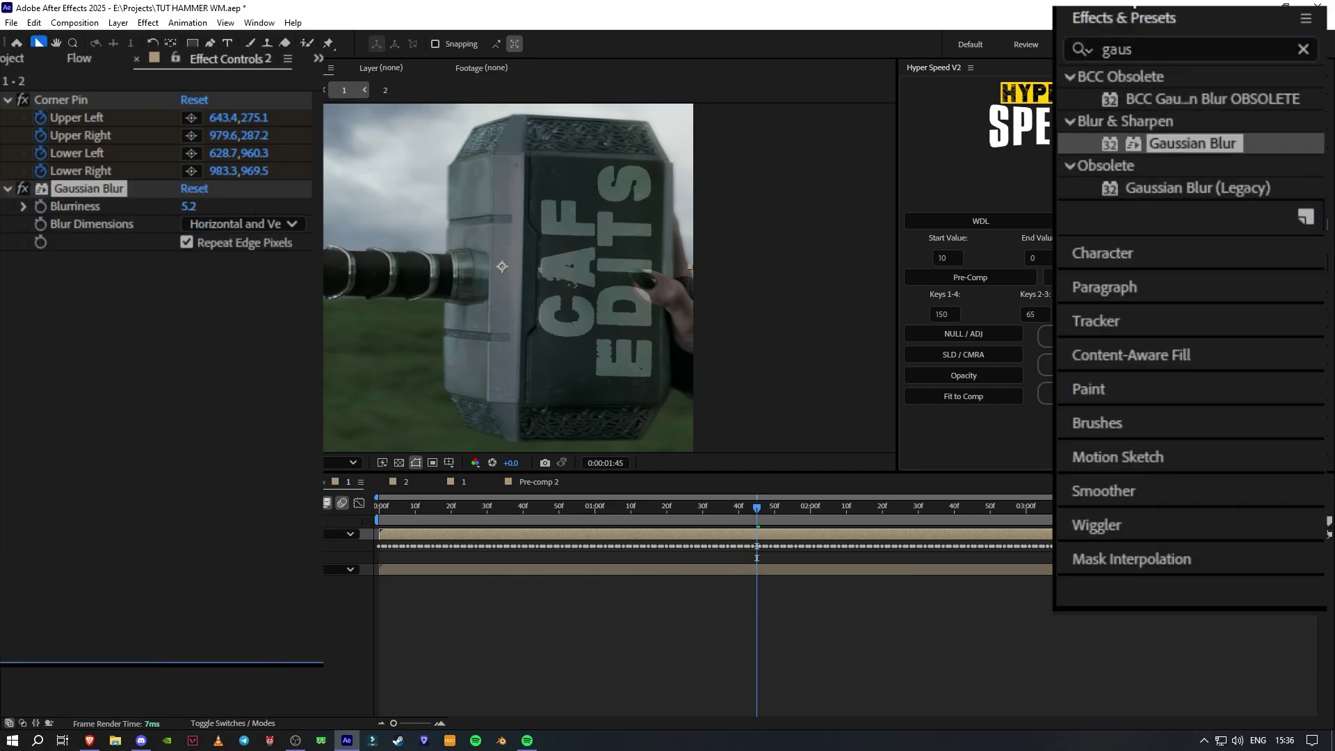
Add Directional Blur to text layer 2 with Direction 90° and a Blur Length of about 2.8.
click(1173, 55)
text(dire)
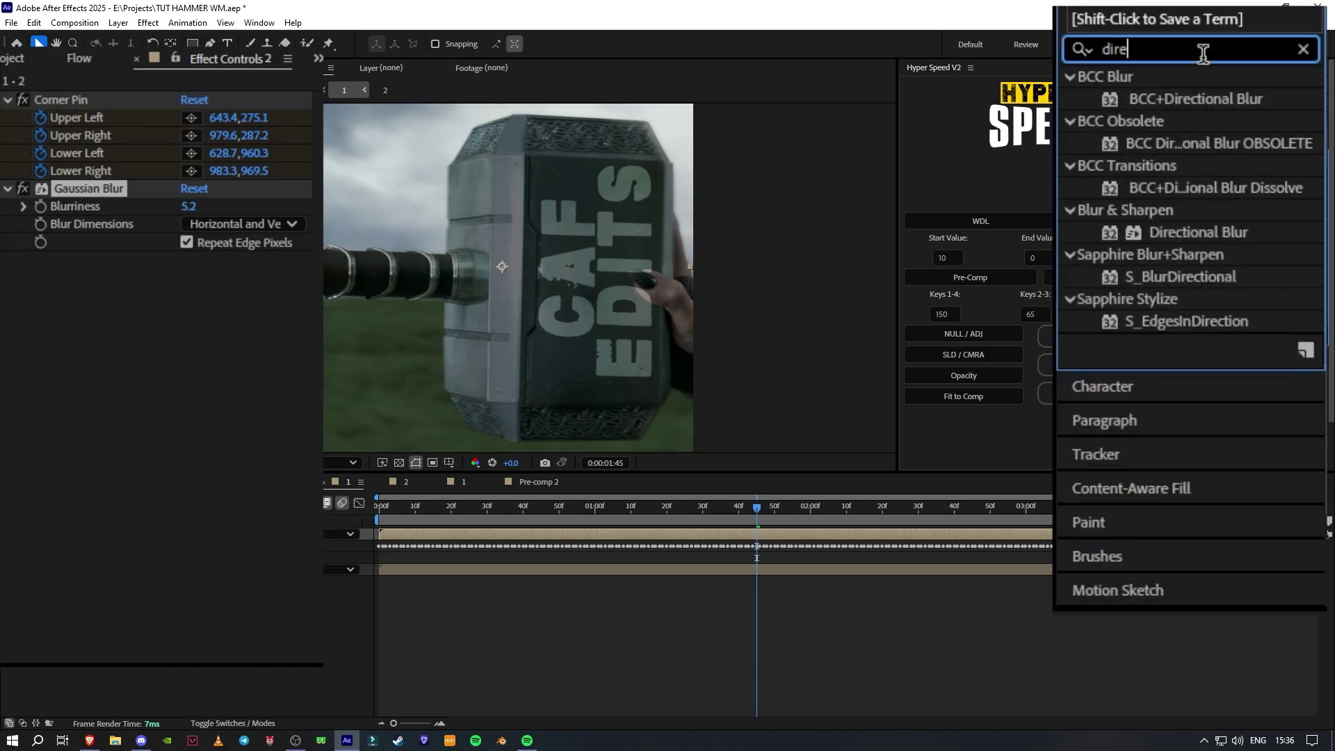
double_click(1209, 232)
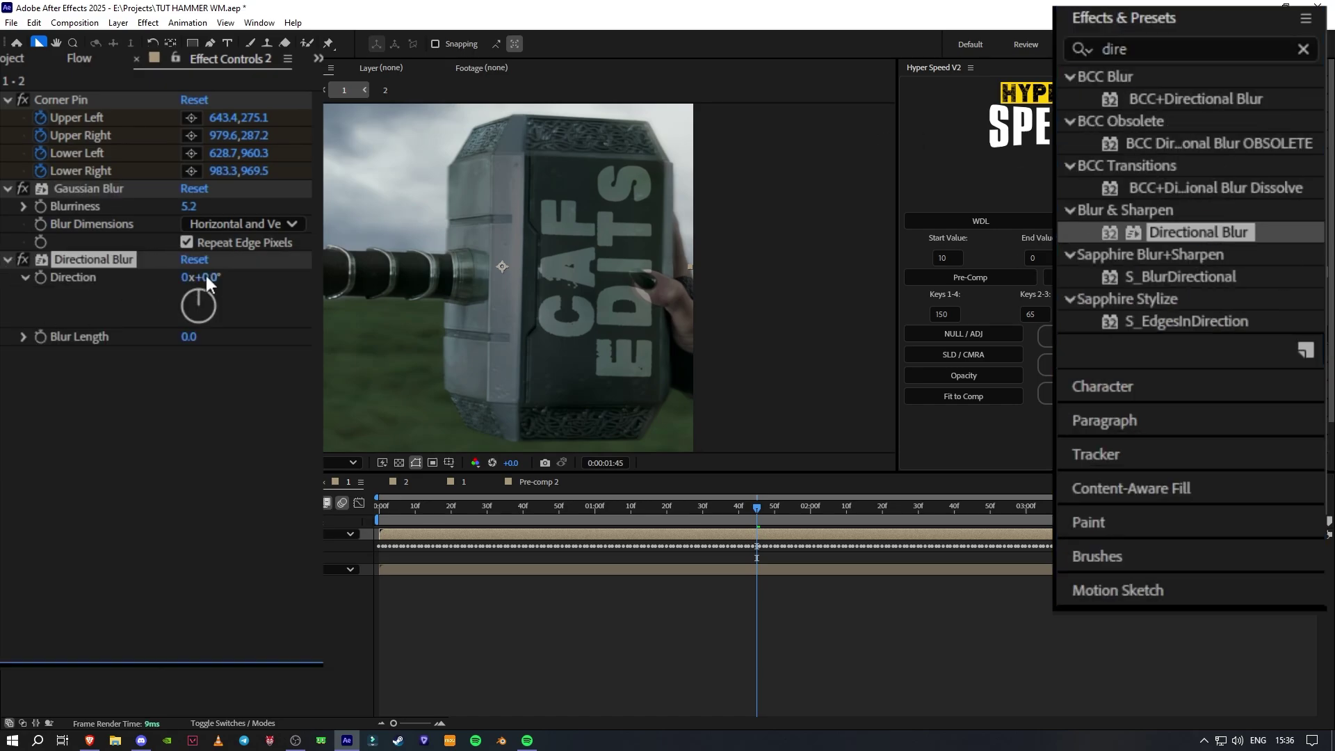
text(90)
key(Return)
Find the Perspective Drop Shadow effect and apply it to text layer 2.
click(1198, 48)
text(drop)
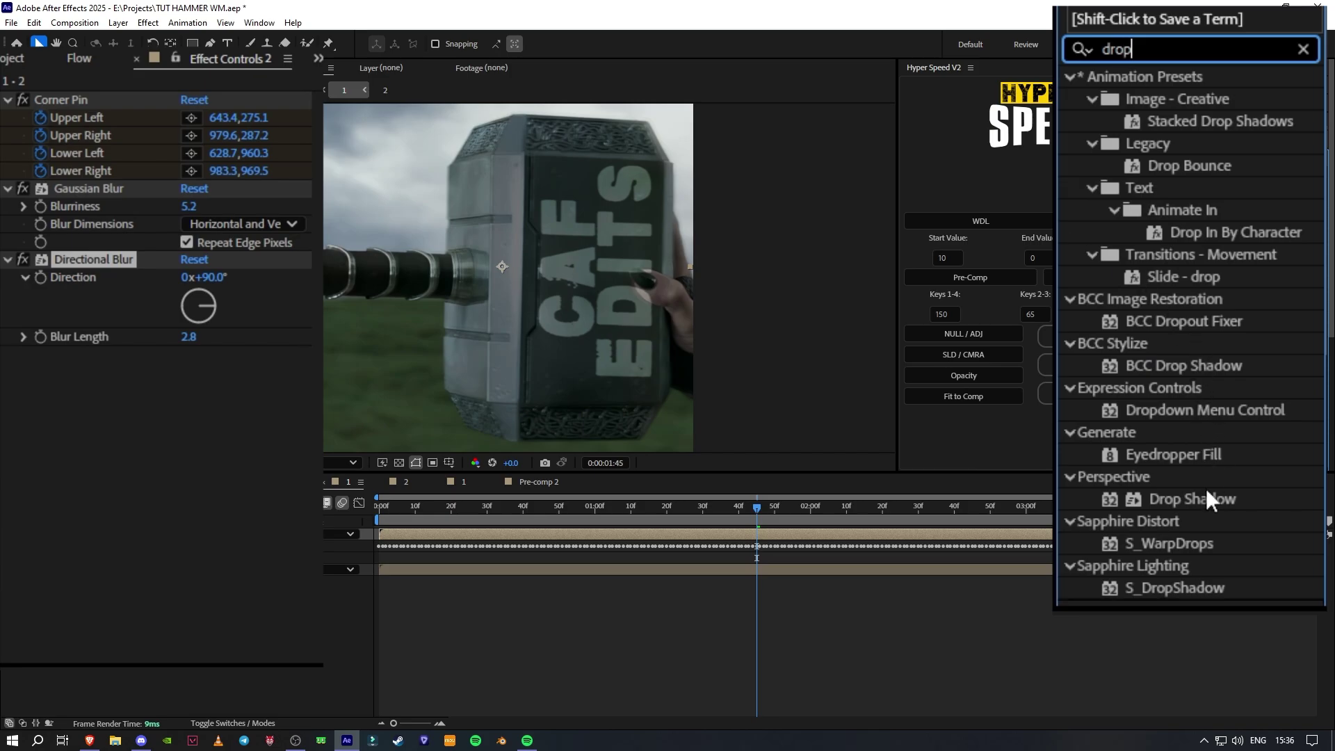
double_click(1206, 488)
click(574, 363)
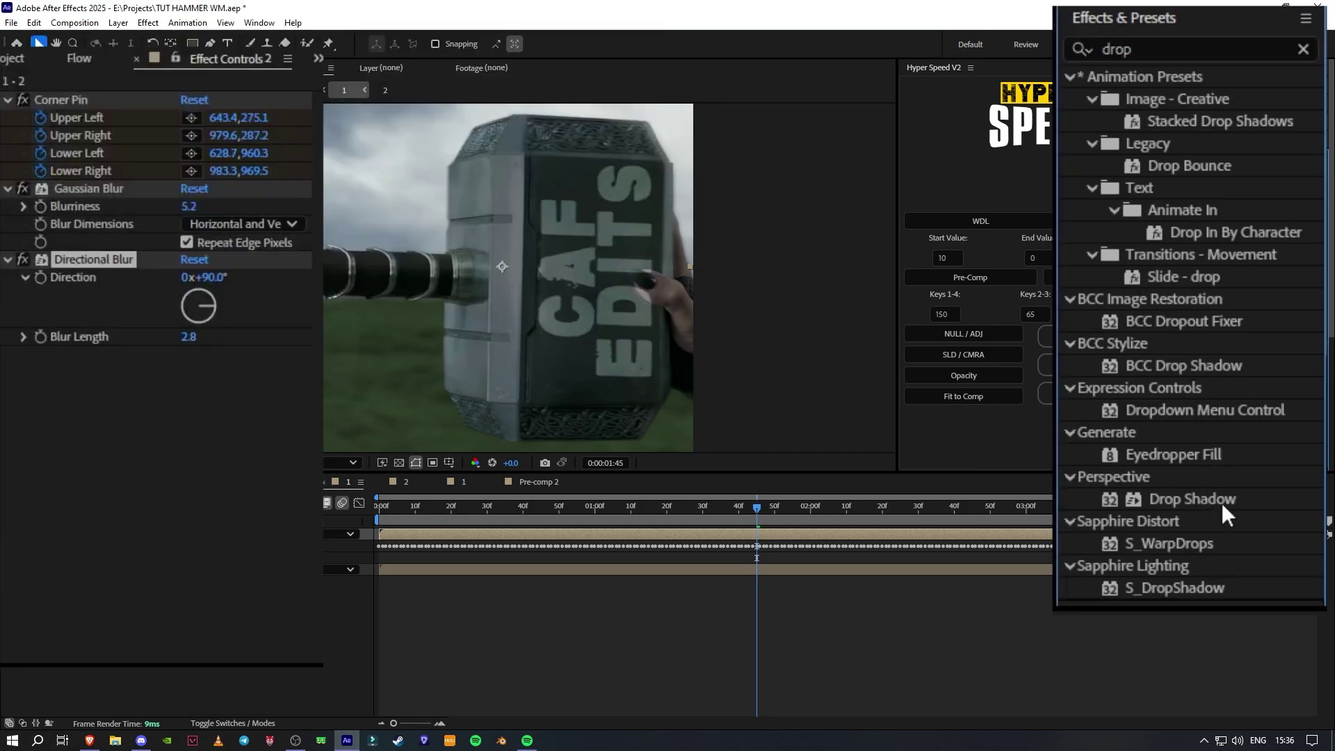
double_click(1196, 499)
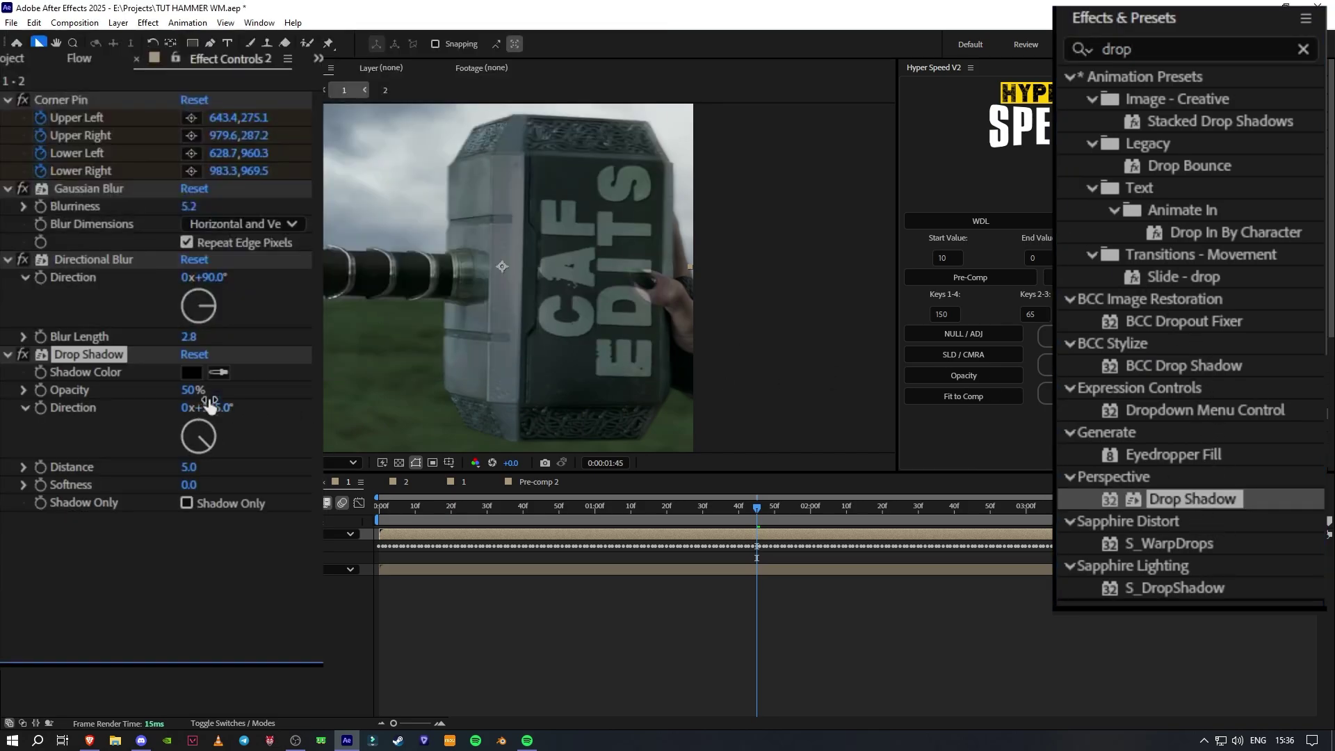
Apply Bevel Alpha to text layer 2 and reorder it above Gaussian Blur, directly below Corner Pin.
double_click(1182, 47)
text(beve)
double_click(1194, 321)
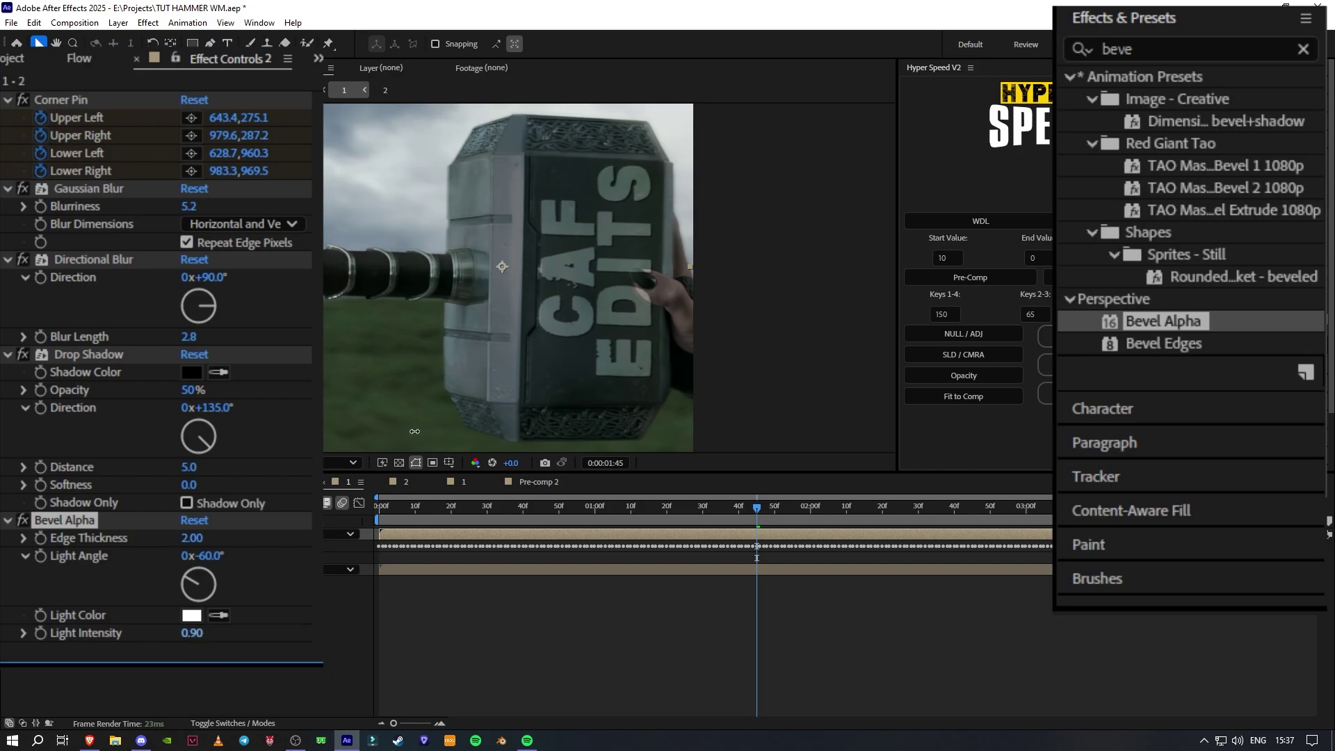
drag(186, 258, 181, 186)
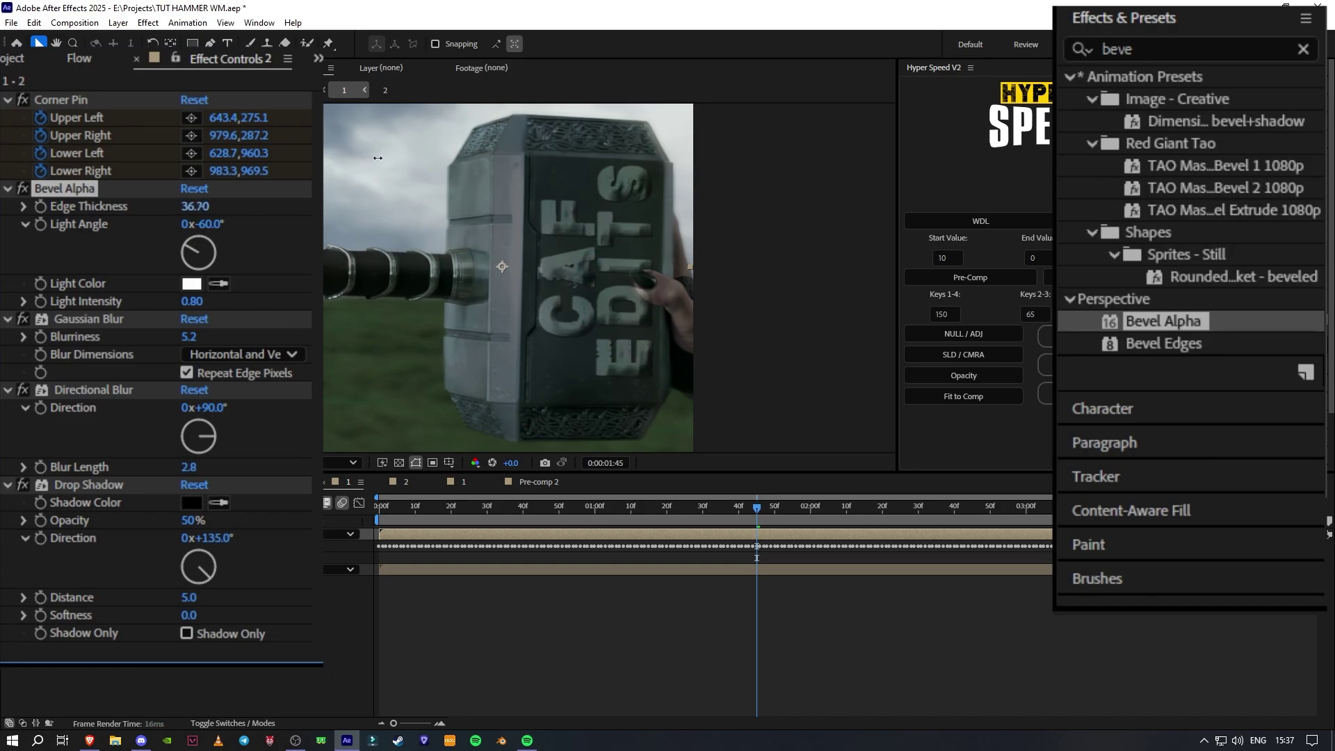
Set Bevel Alpha's Edge Thickness to about 12.6 and Light Intensity to 0.60, and text layer 2's opacity to 82%.
drag(378, 158, 238, 158)
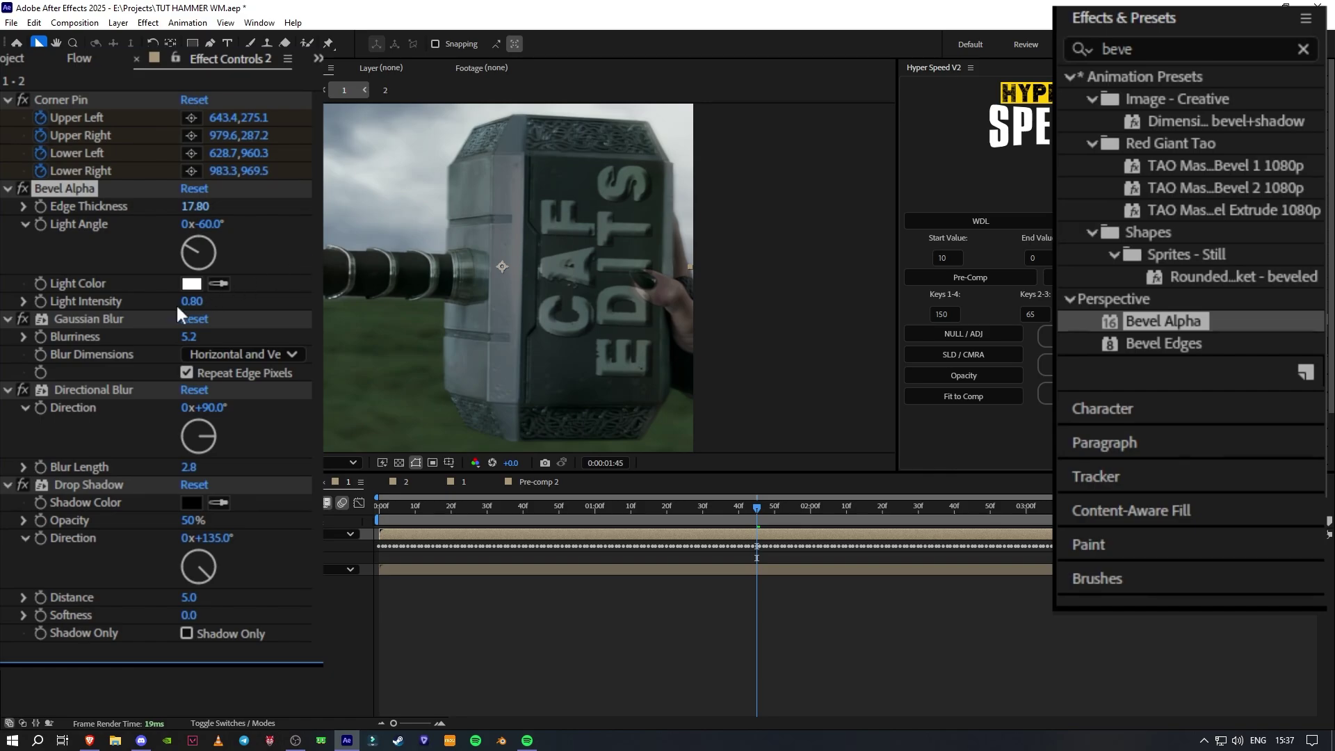
mouse_move(187, 302)
mouse_down()
mouse_move(133, 302)
mouse_move(165, 300)
mouse_up()
drag(203, 206, 111, 211)
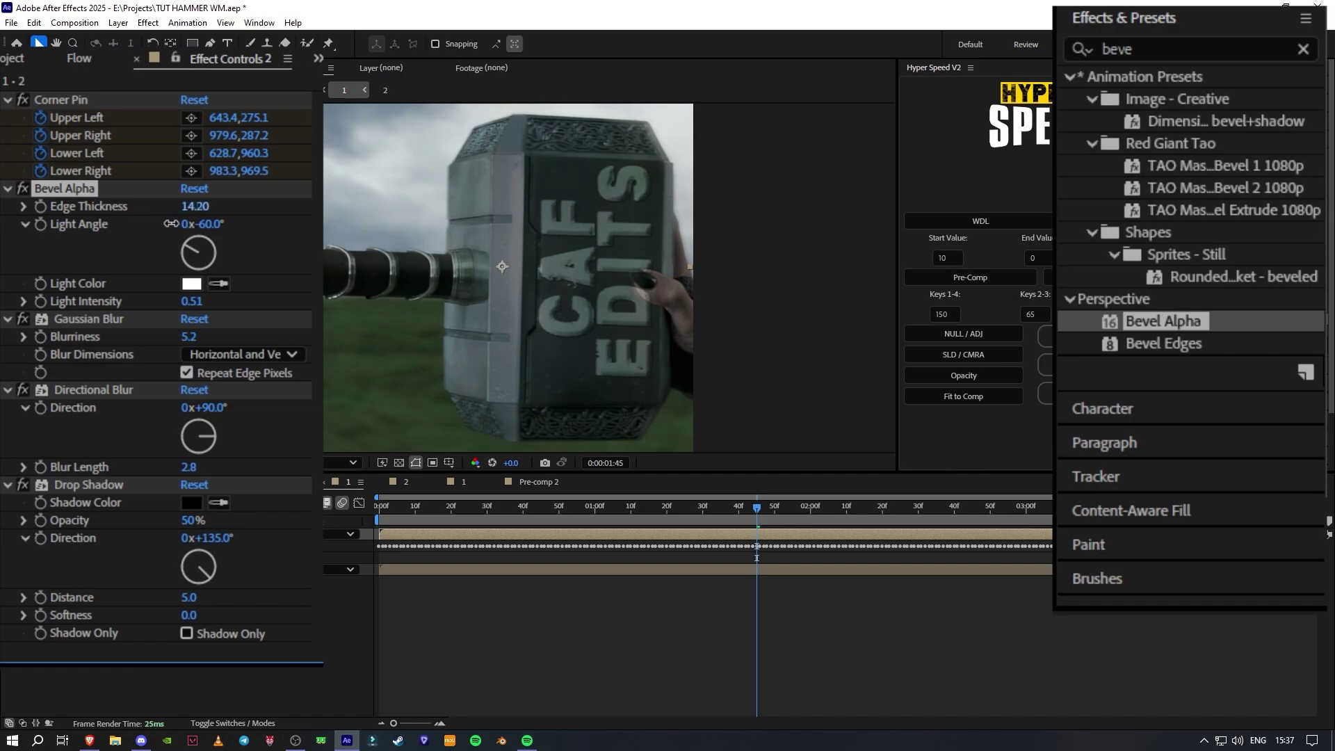
drag(195, 303, 217, 287)
key(t)
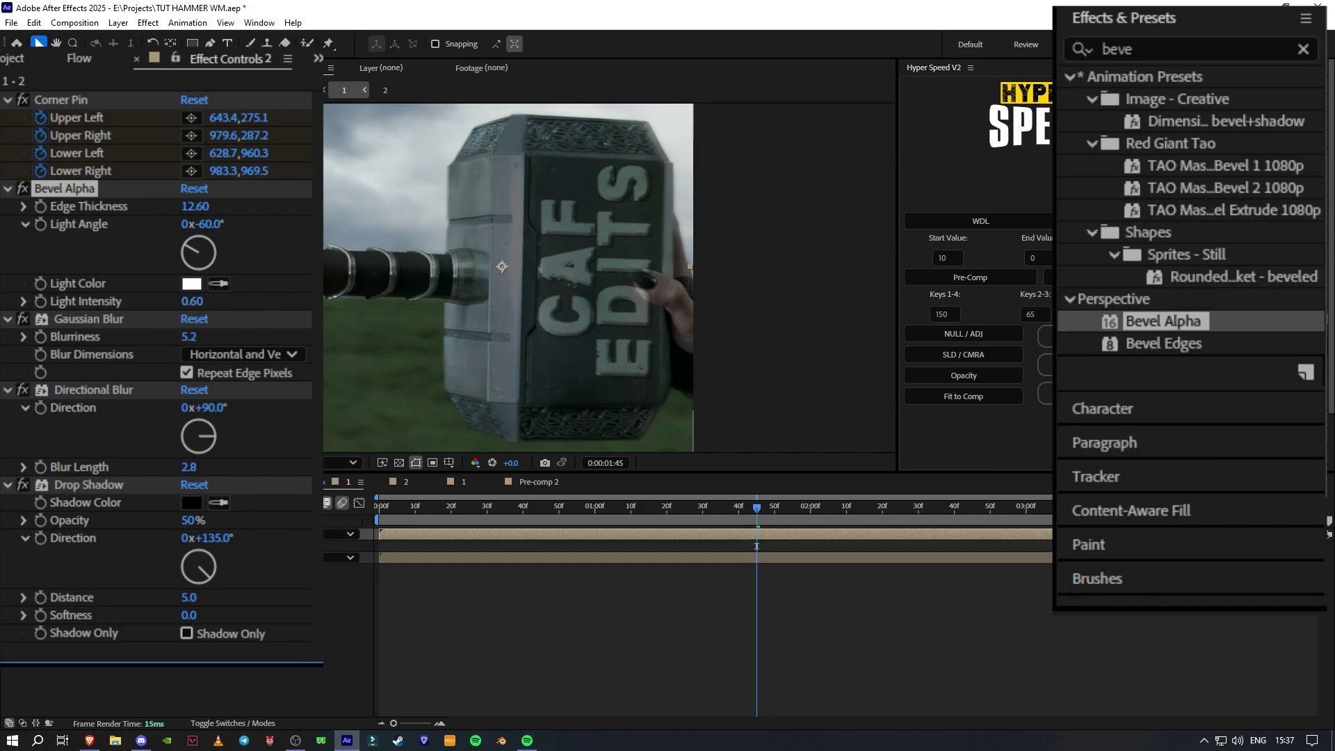
key(F2)
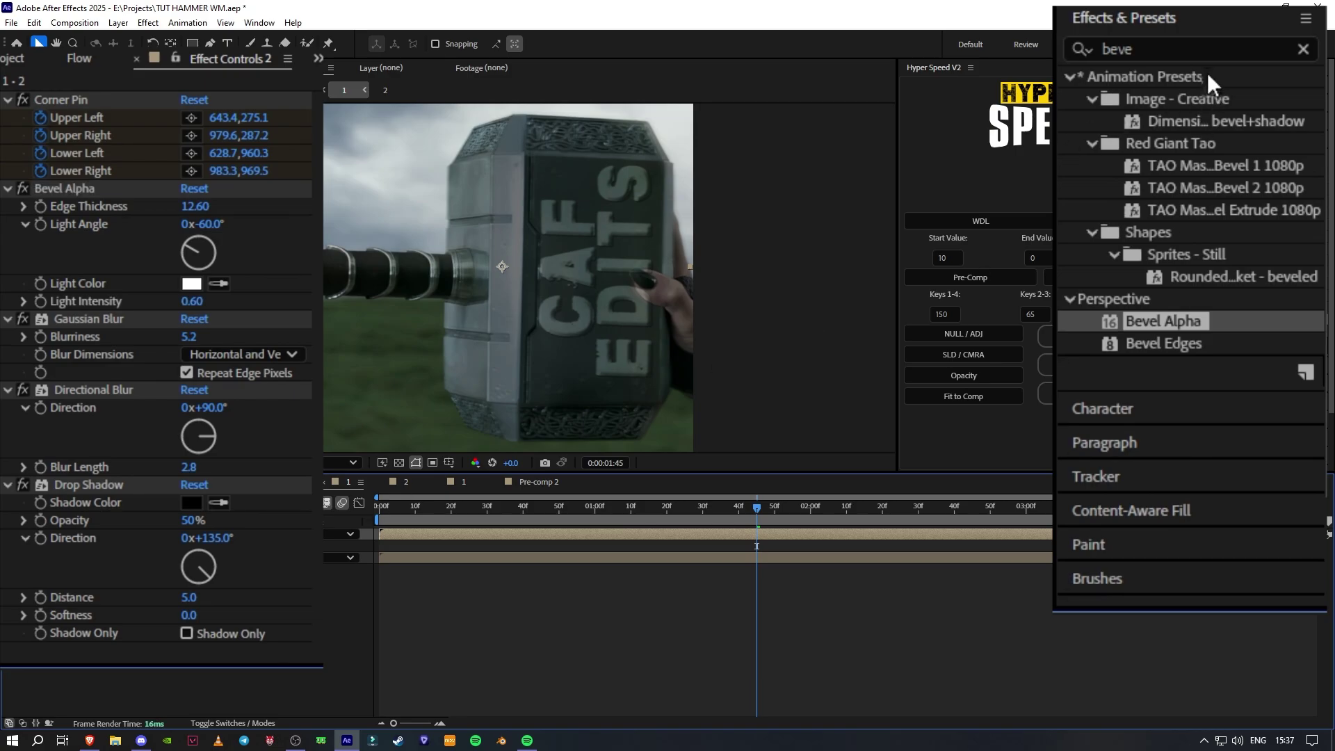
Insert Roughen Edges above Bevel Alpha, with Border about 7.9, Edge Sharpness about 2.22 and Fractal Influence 0.30.
click(1066, 49)
text(ro)
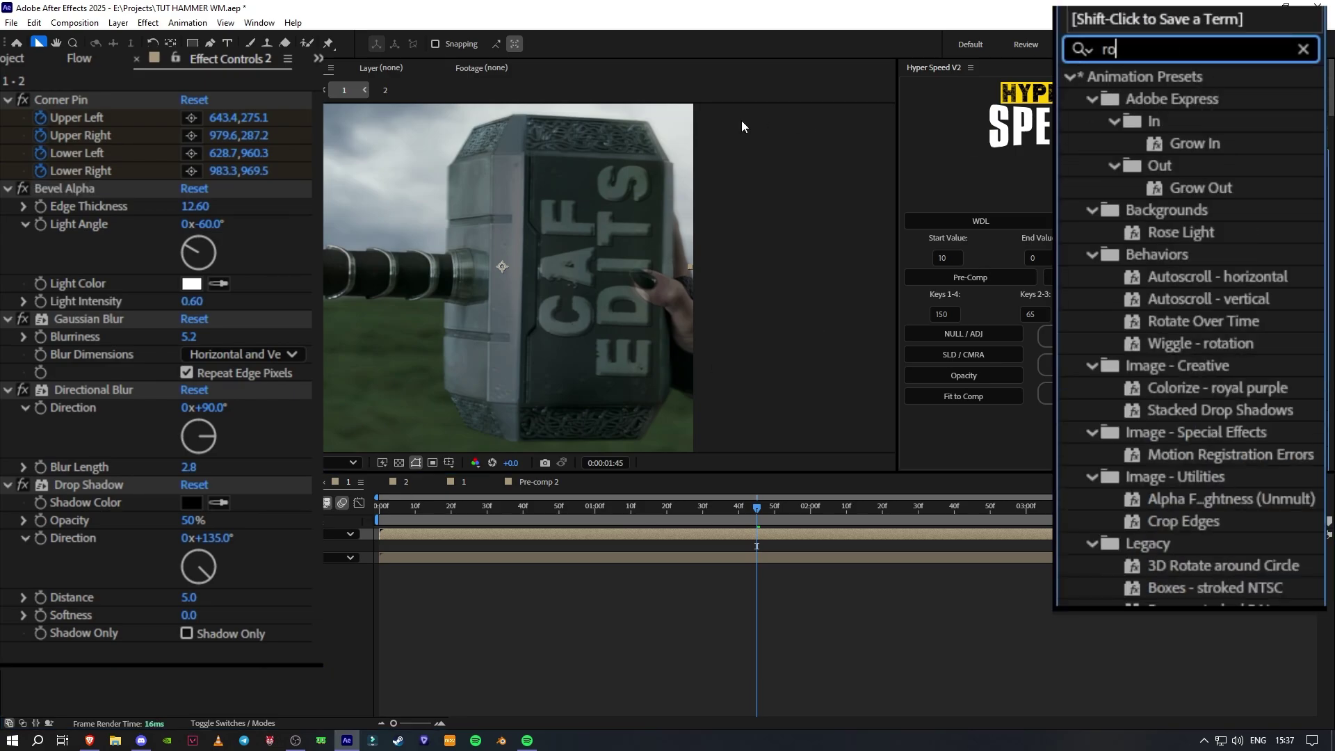
text(ug)
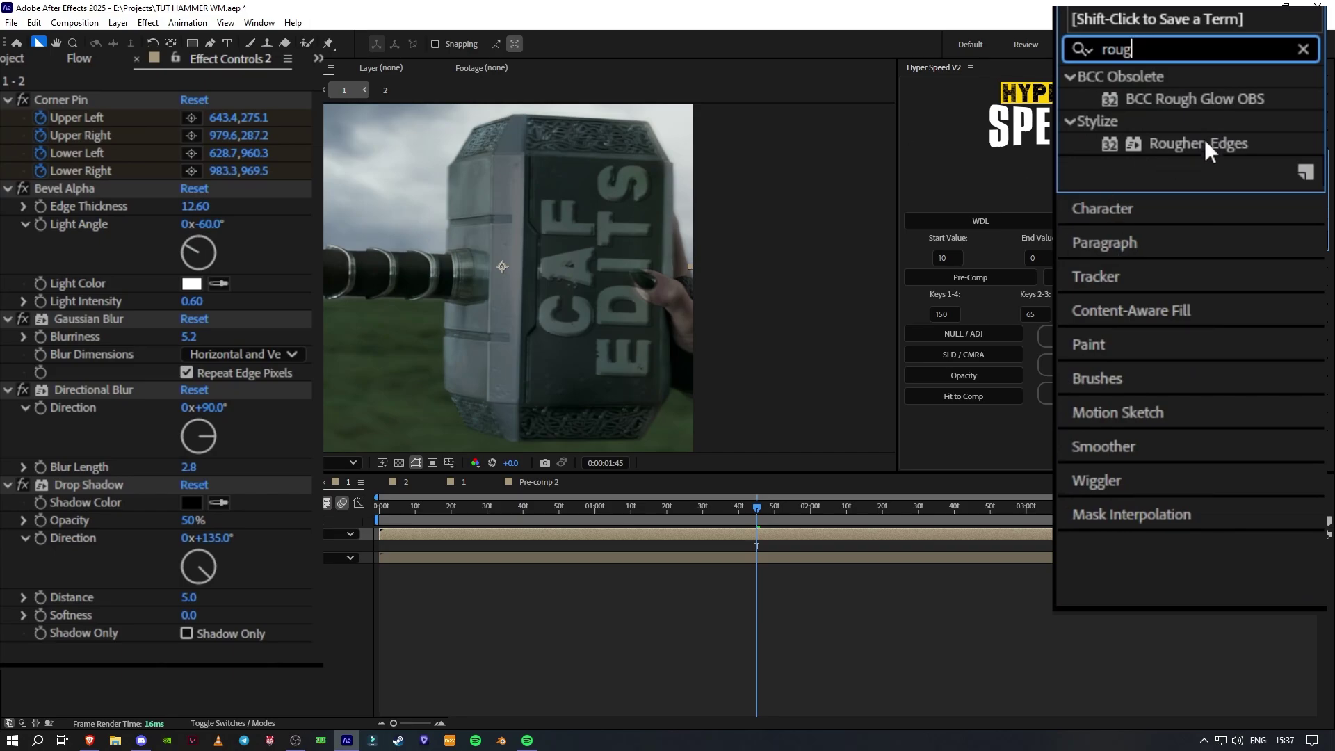
drag(1205, 139, 212, 169)
scroll(362, 228, up, 1)
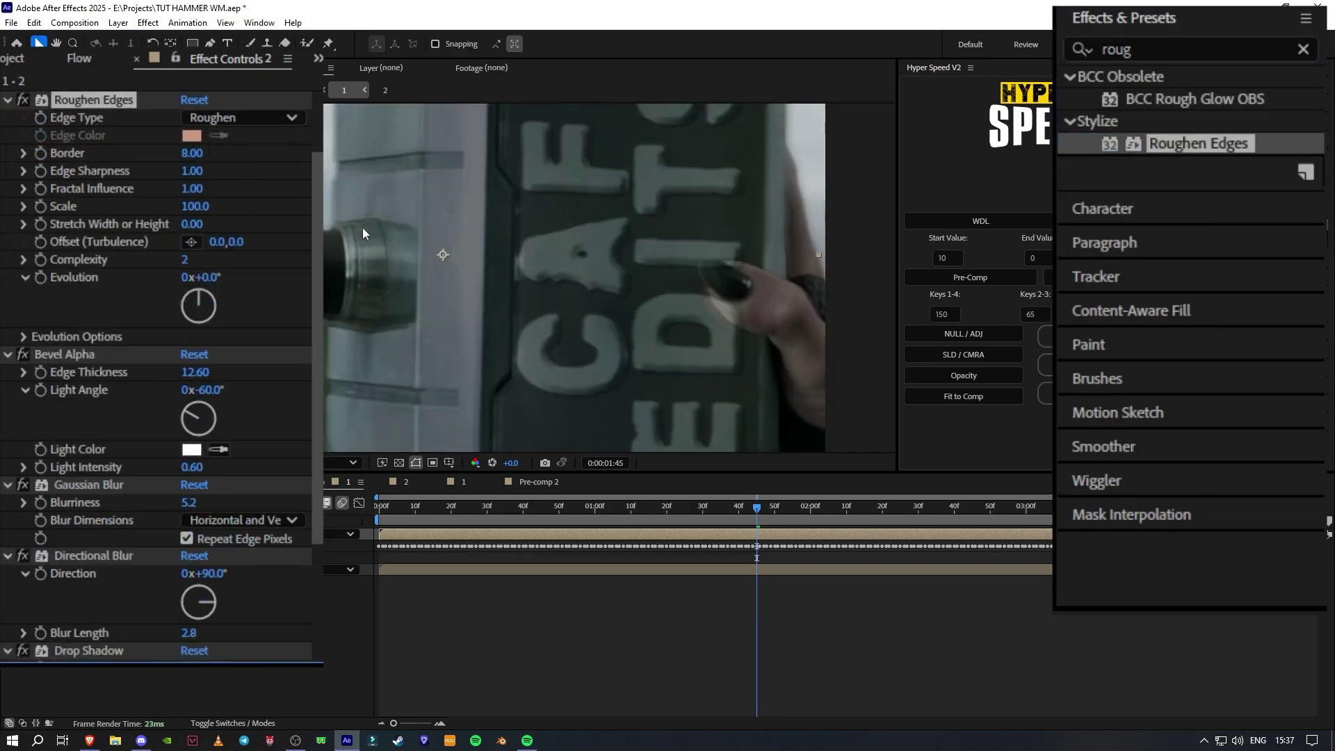
scroll(362, 228, down, 1)
drag(132, 131, 3, 103)
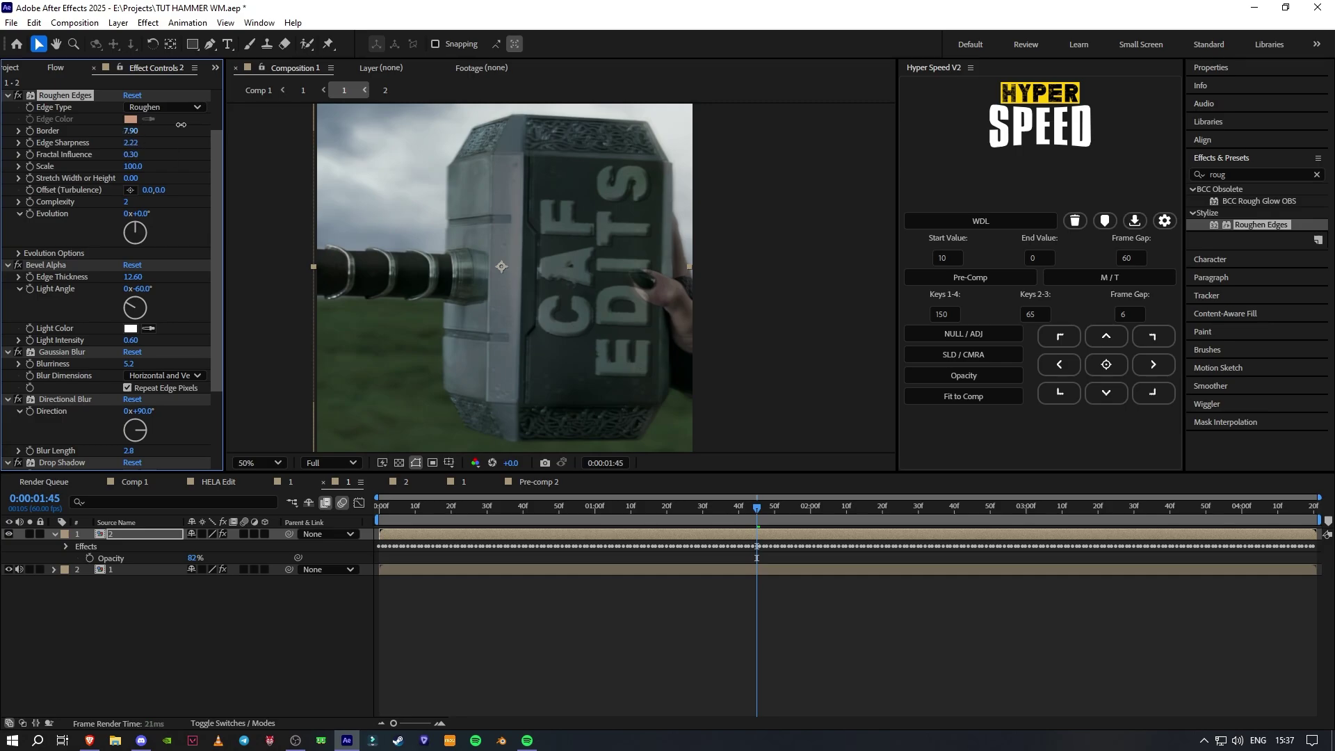
Hide text layer 2 and pre-compose the hammer footage layer.
click(9, 534)
click(704, 573)
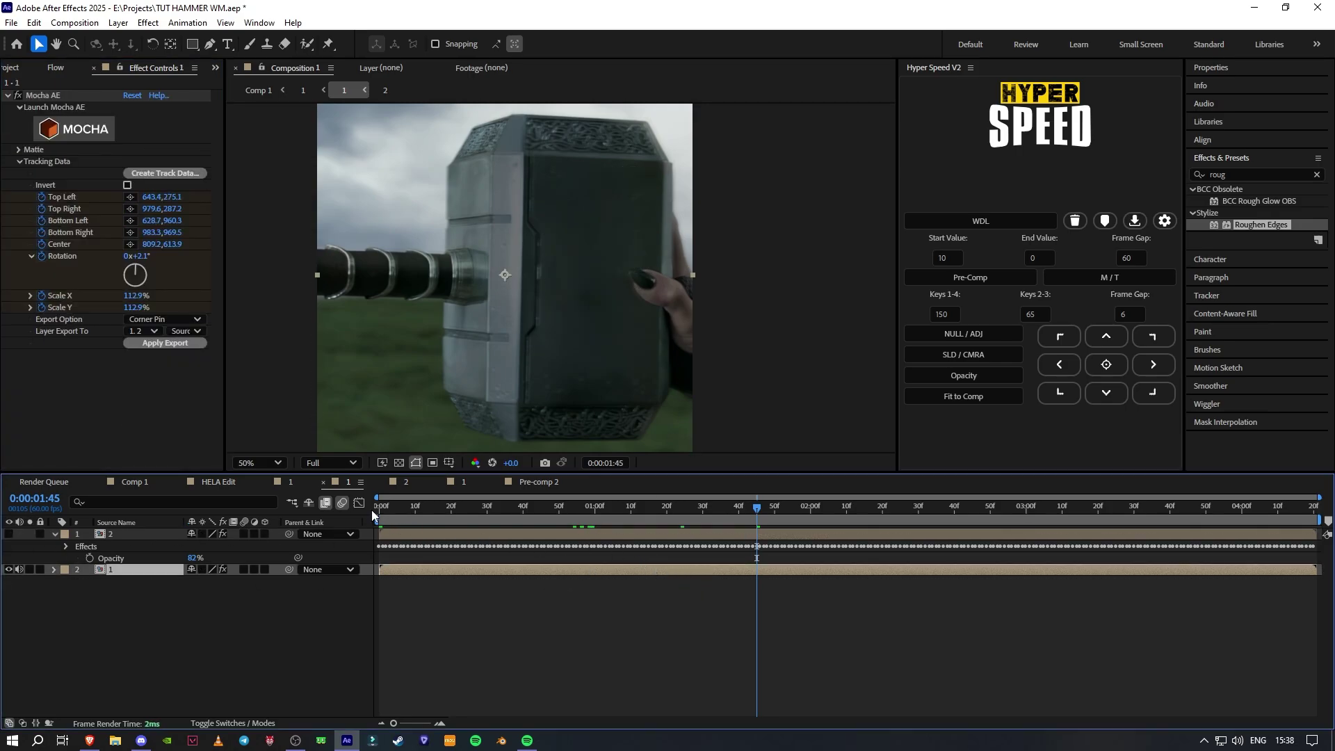
click(982, 272)
Lower the preview resolution to Quarter and split the pre-composed hammer layer at about 0:00:01:07.
click(484, 511)
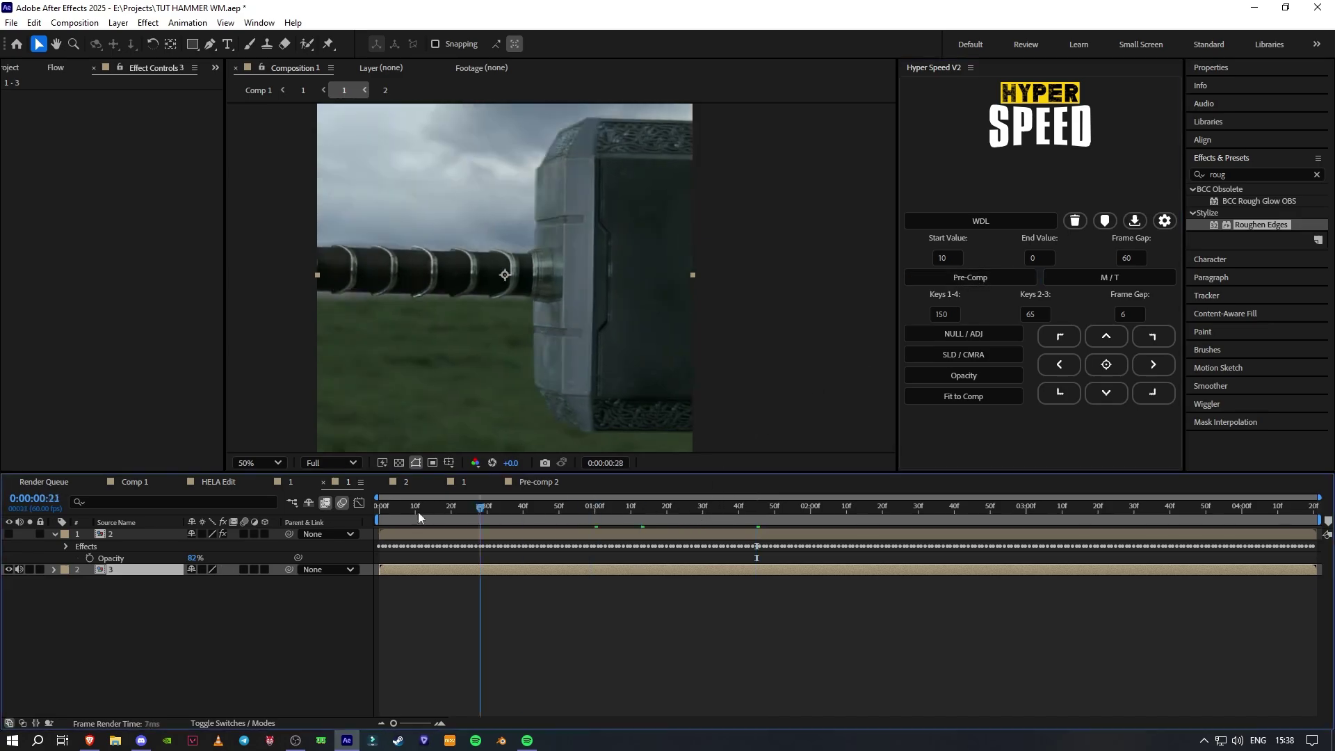
click(324, 463)
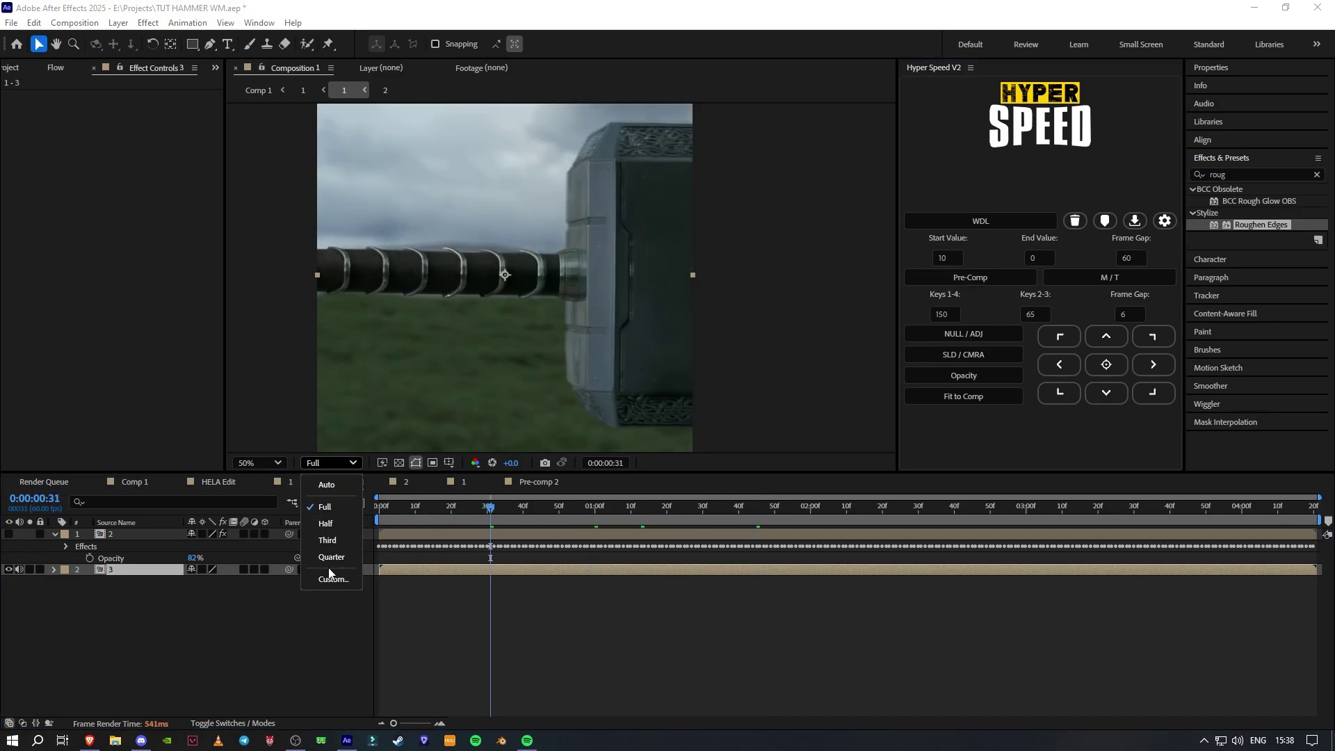
click(329, 558)
click(523, 508)
drag(526, 510, 1030, 510)
key(ctrl+shift+d)
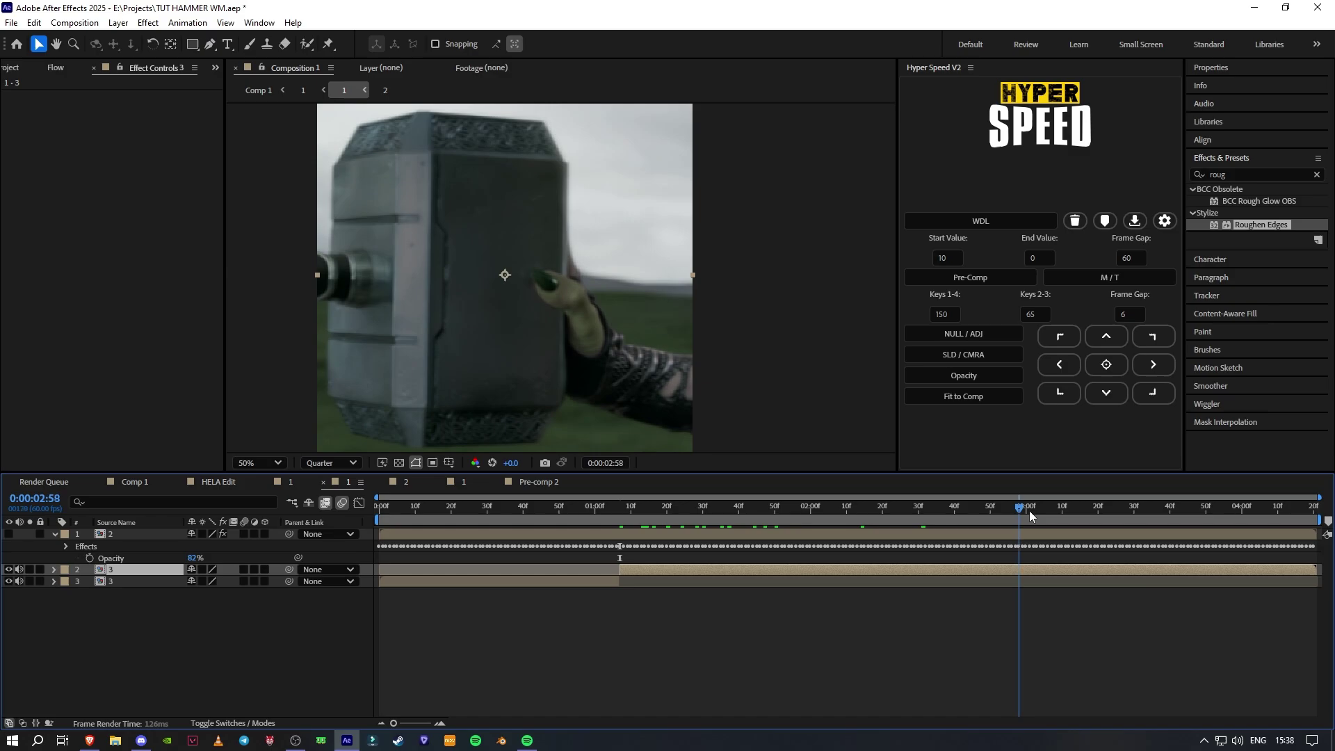
Pre-compose and duplicate the hammer segment after the split, and open the upper copy in the layer view with the Roto Brush at about 0:00:02:19.
mouse_move(1029, 510)
mouse_down()
mouse_move(1306, 504)
mouse_move(915, 524)
mouse_move(621, 511)
mouse_move(878, 507)
mouse_up()
key(ctrl+d)
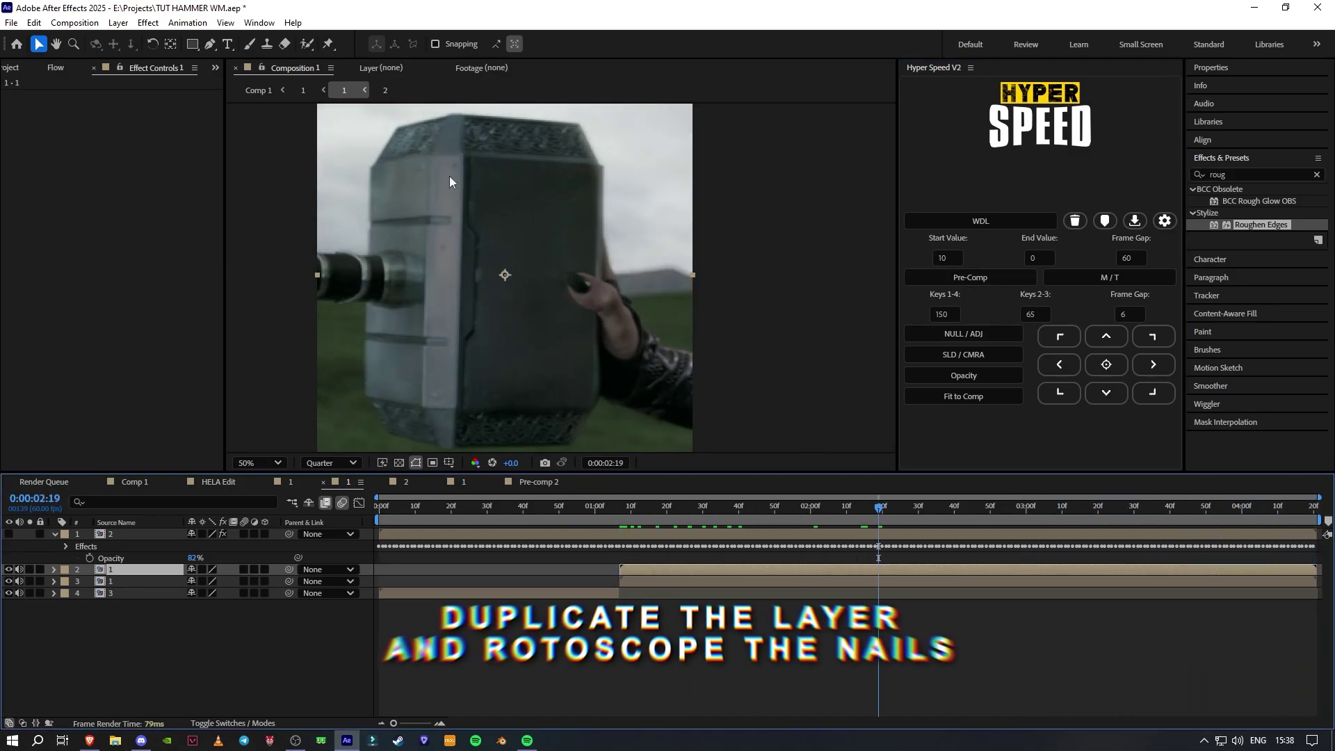
click(306, 43)
click(330, 462)
click(318, 493)
double_click(590, 302)
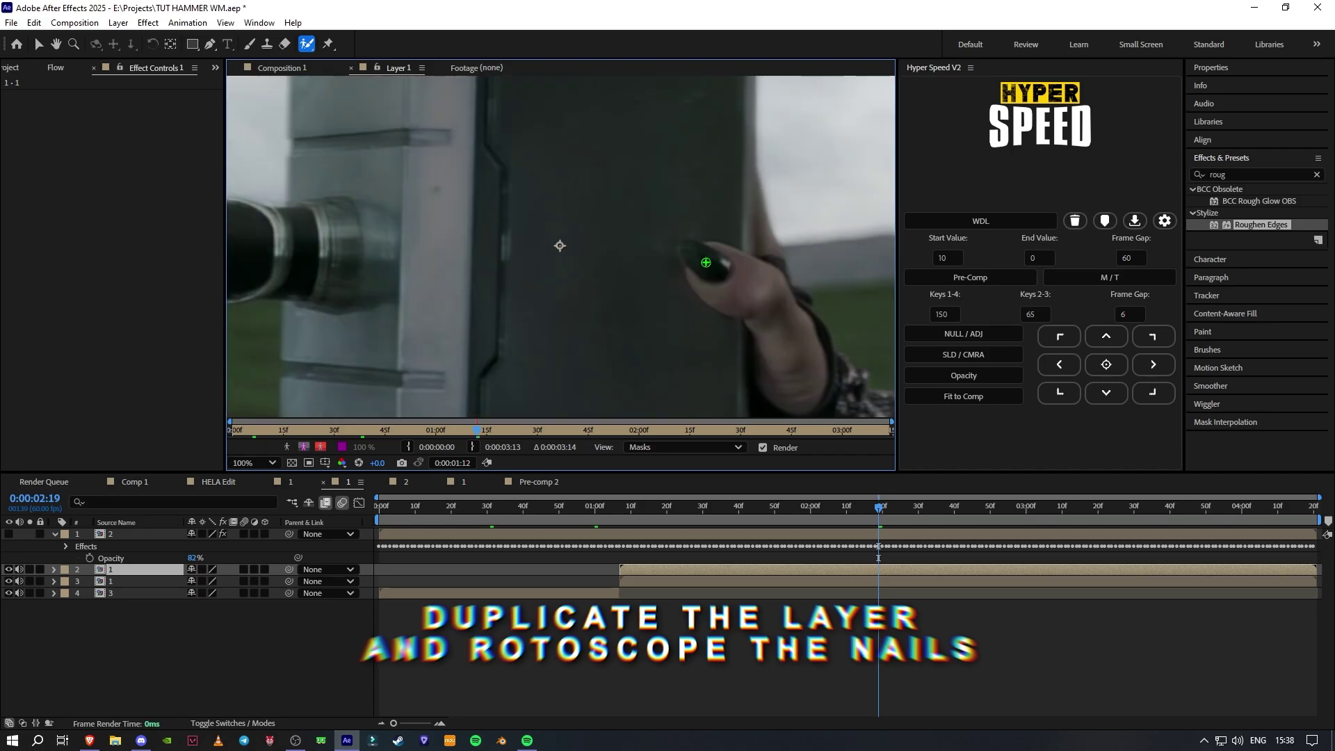
Rotoscope the thumb and its dark nail down to the wrist with the Roto Brush, and freeze the matte.
mouse_move(710, 260)
mouse_down()
mouse_move(689, 243)
mouse_move(691, 260)
mouse_move(461, 267)
mouse_up()
scroll(688, 258, up, 1)
mouse_move(583, 276)
mouse_down()
mouse_move(577, 257)
mouse_move(619, 243)
mouse_up()
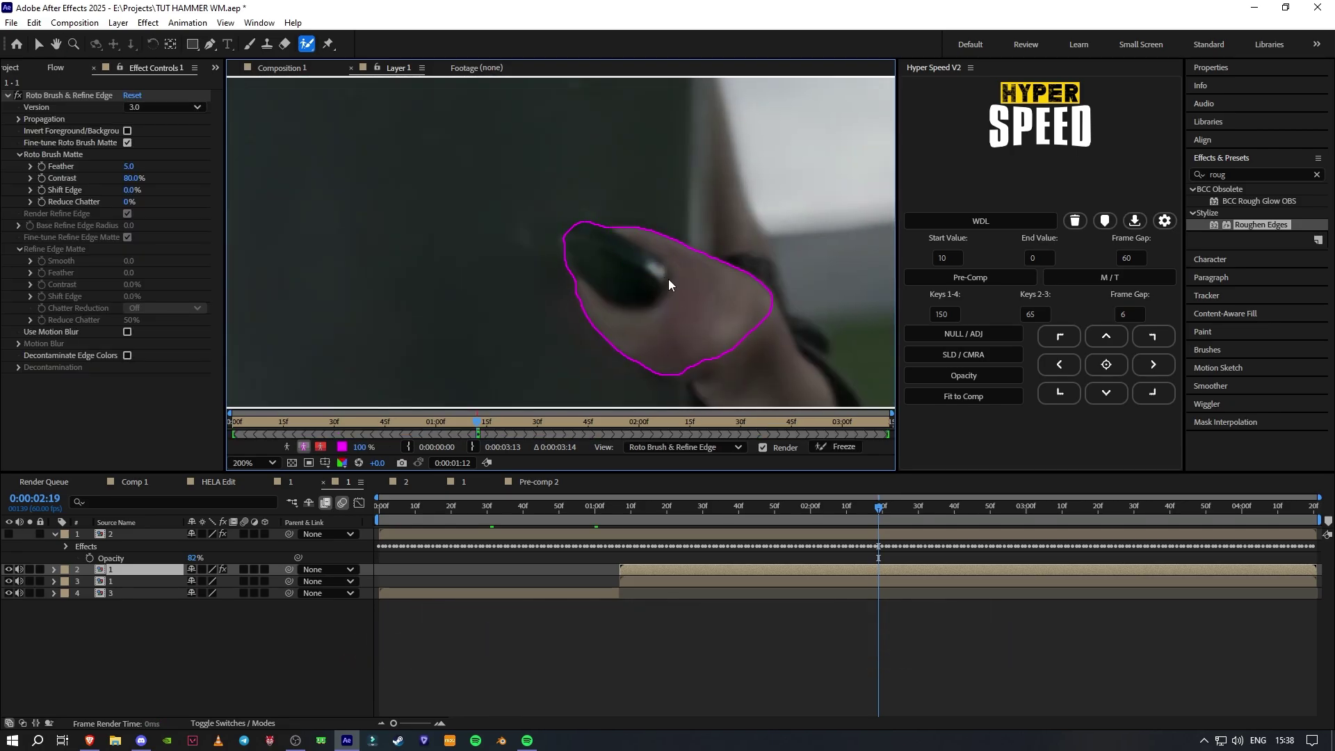
scroll(639, 224, down, 2)
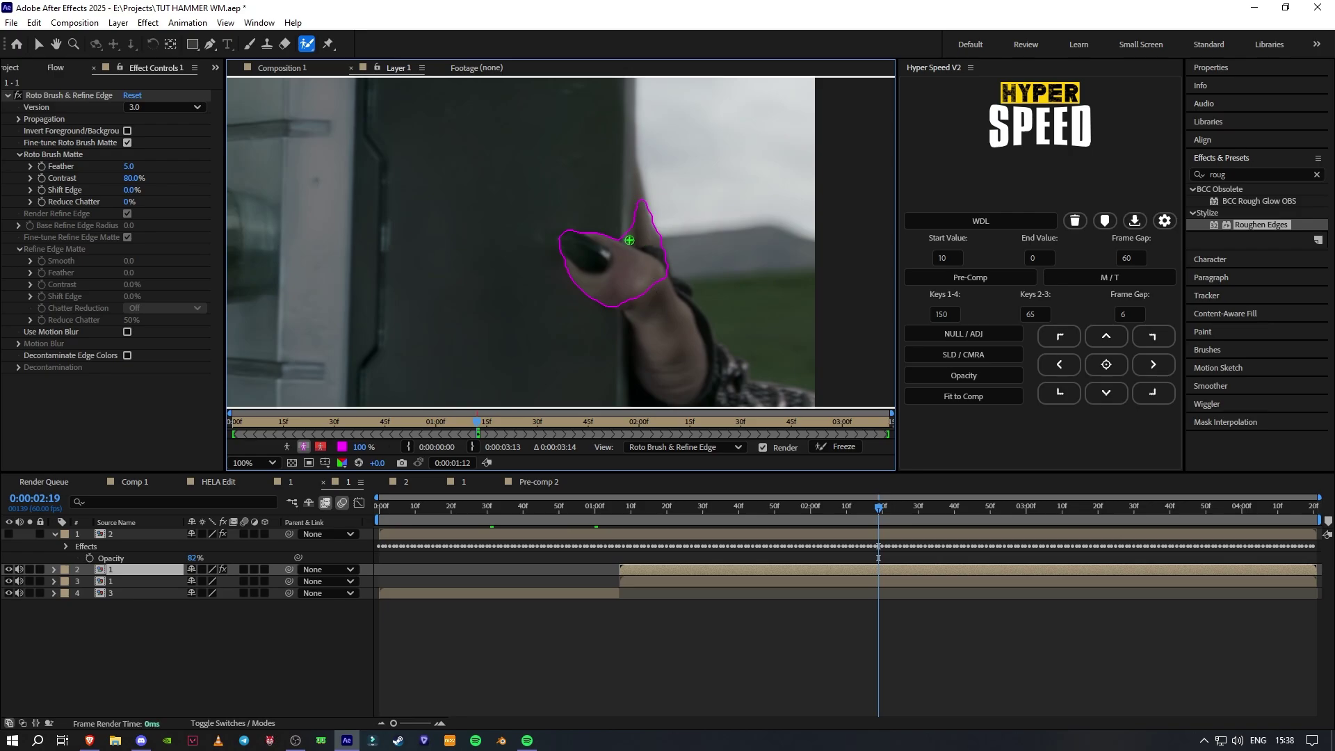
drag(632, 314, 682, 387)
click(836, 446)
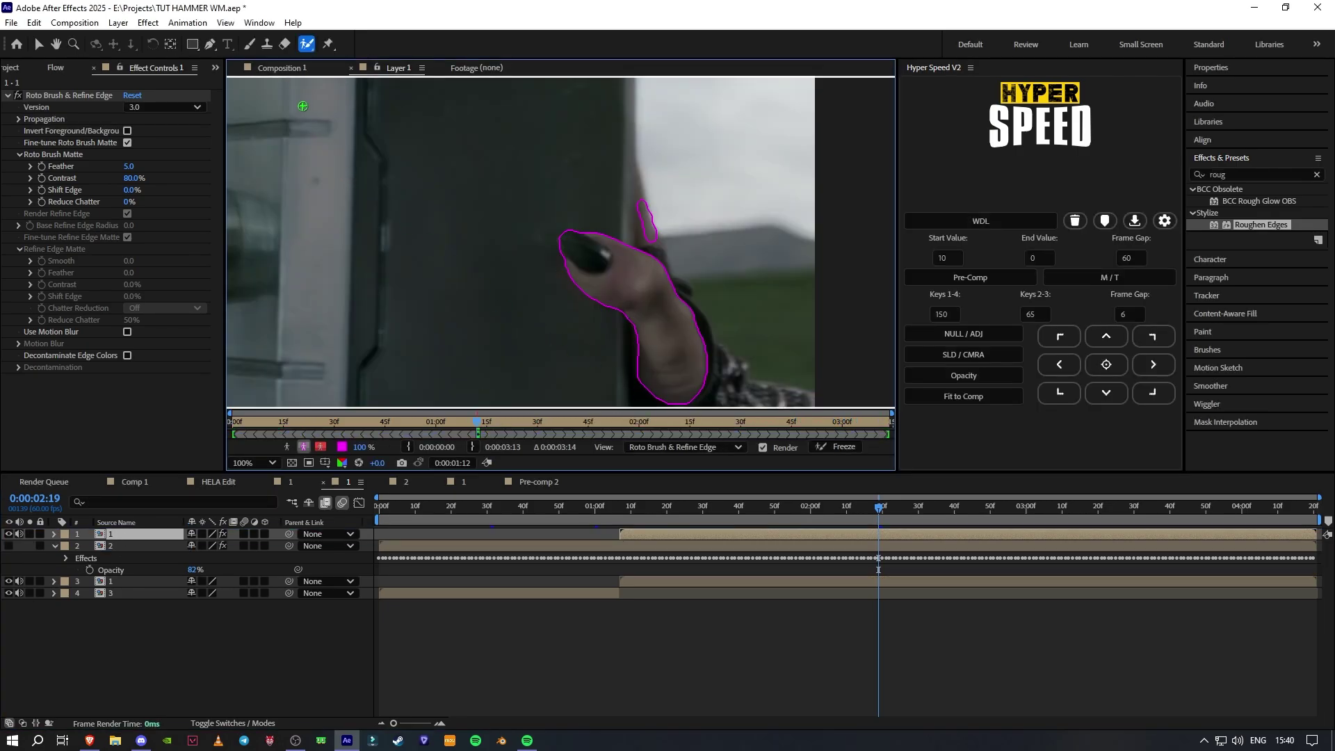
Return to the composition view and show text layer 2 beneath the rotoscoped thumb layer.
click(282, 68)
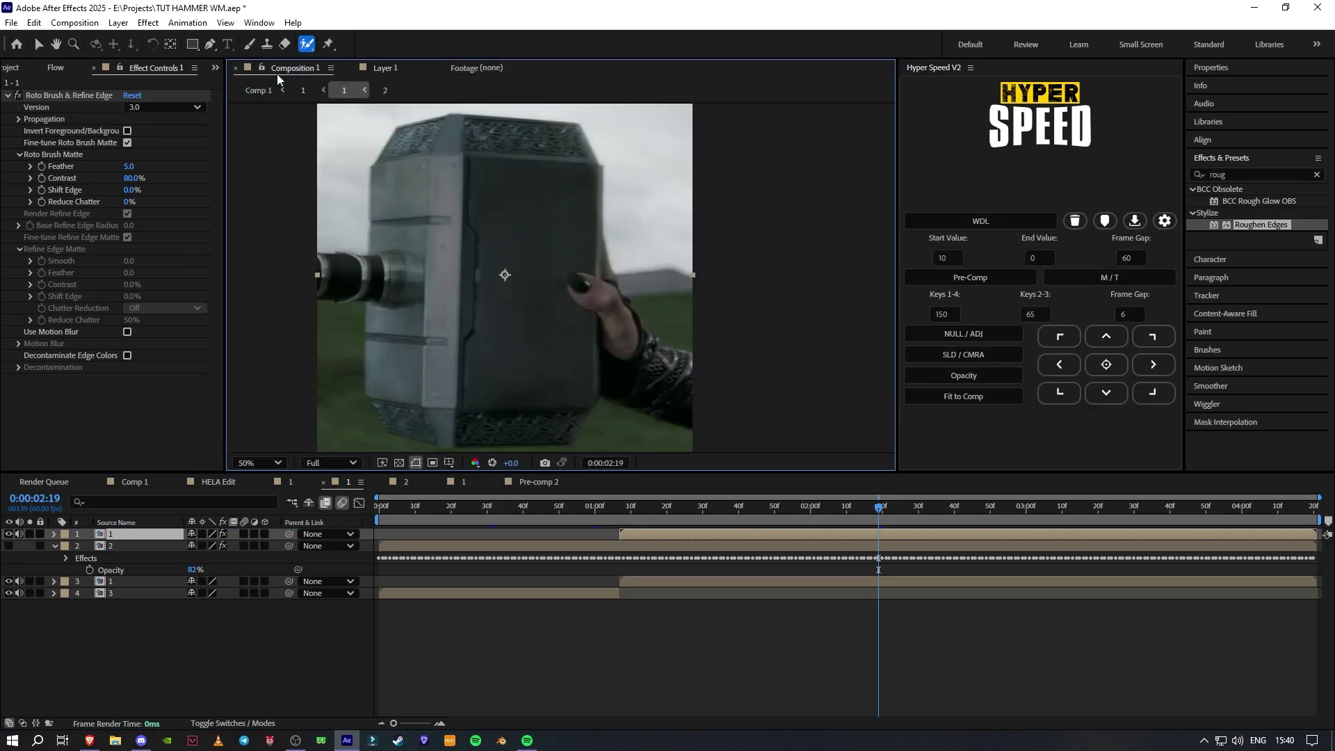
click(5, 546)
click(8, 546)
click(566, 650)
scroll(582, 403, up, 1)
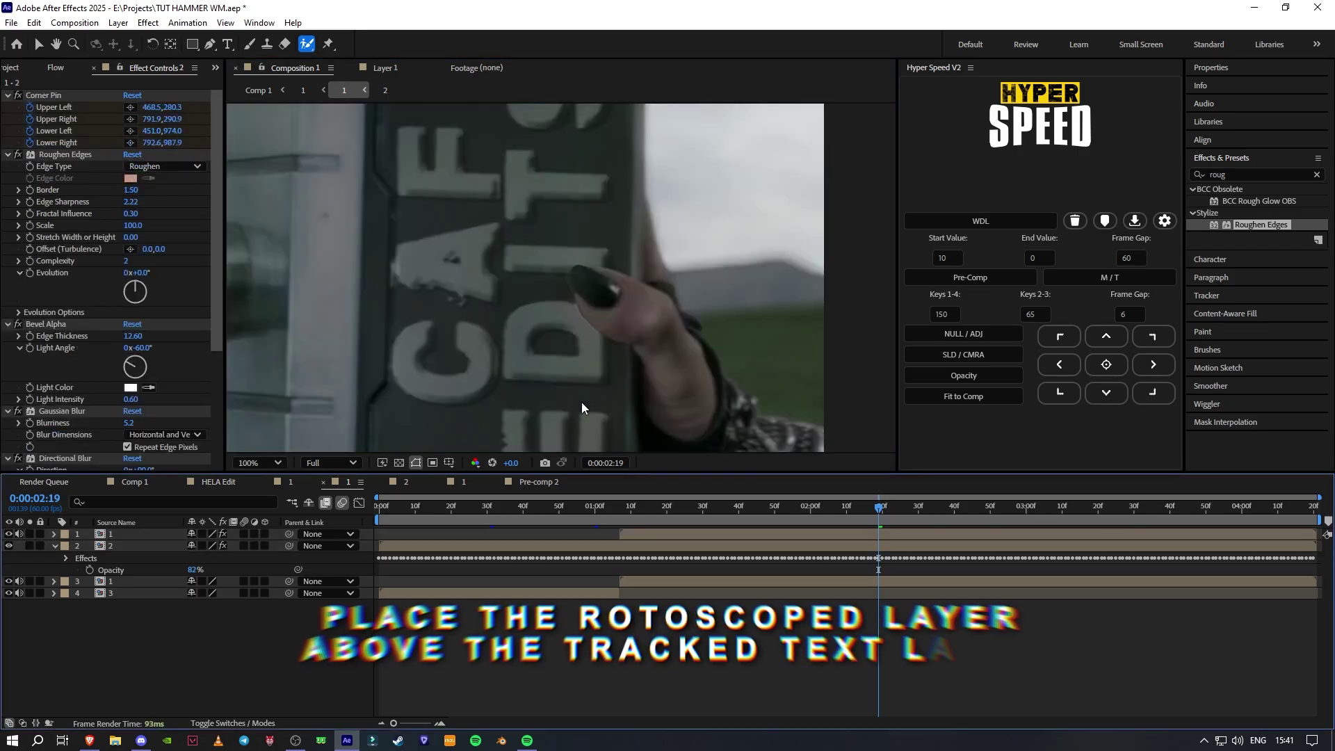
Set the Roto Brush Matte Feather of the rotoscoped thumb layer to about 35.4.
click(583, 408)
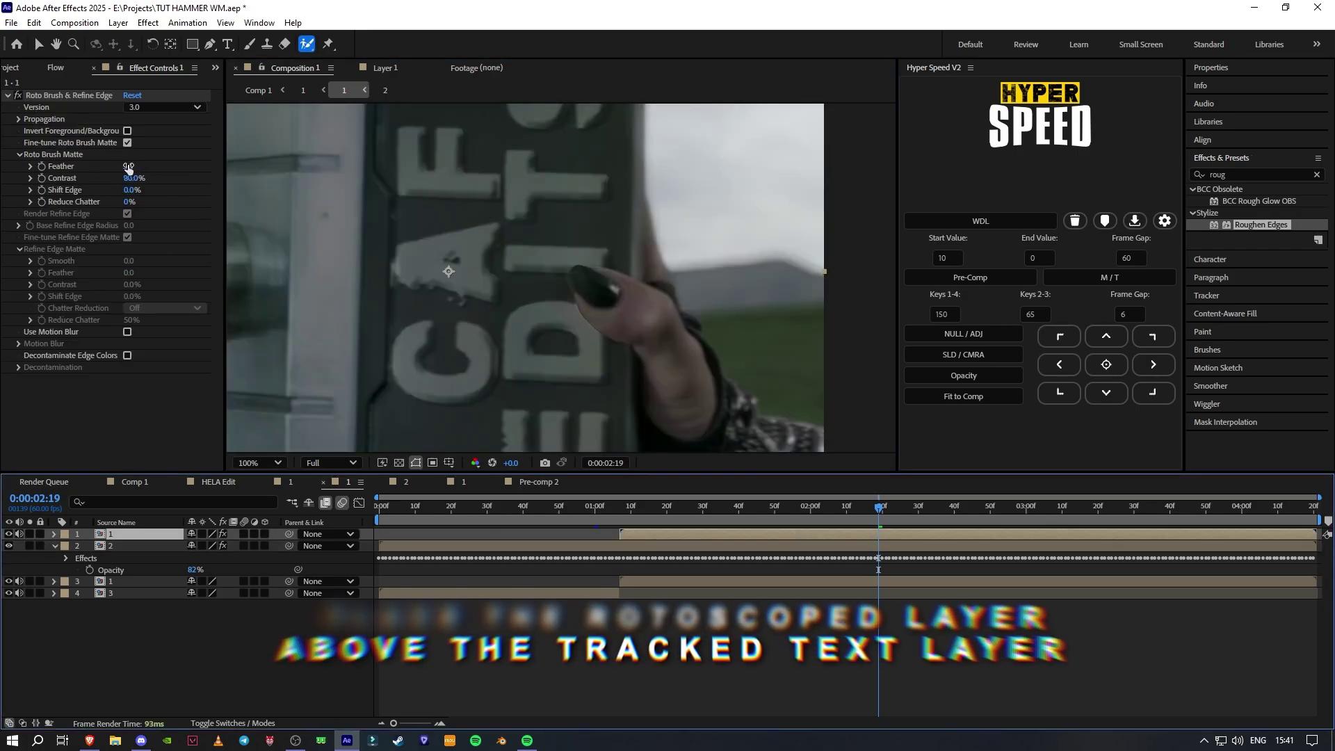
drag(128, 169, 311, 164)
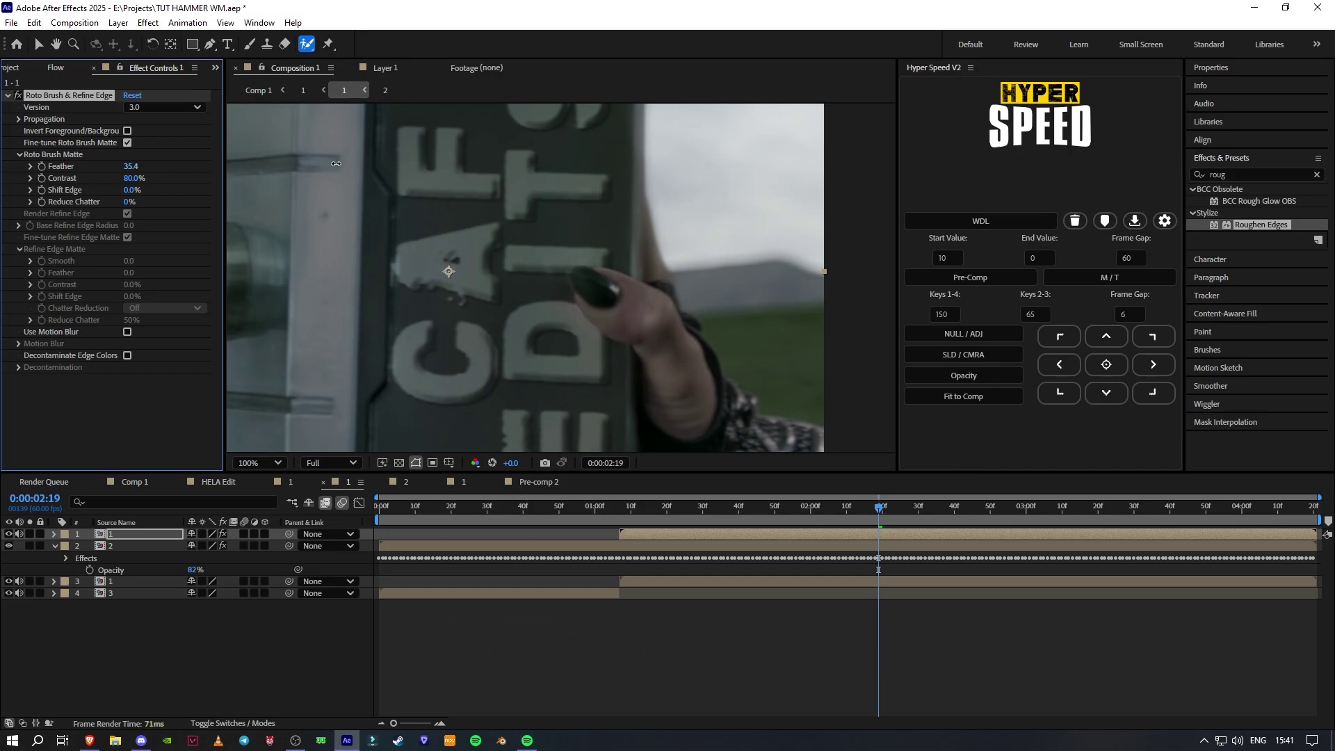
click(844, 655)
At about 0:00:02:47, set text layer 2's Bevel Alpha Light Angle to about 74° and its Gaussian Blur Blurriness to about 9.8.
scroll(782, 375, down, 1)
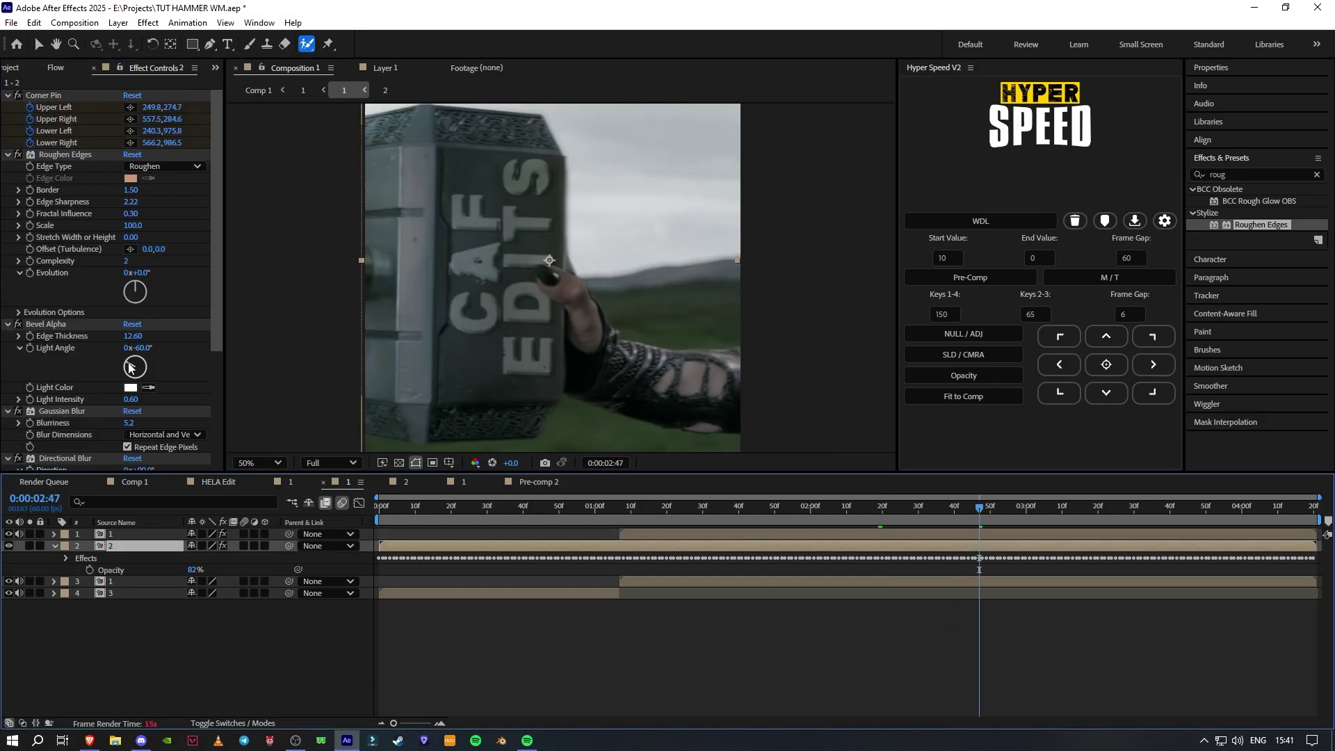
drag(129, 368, 147, 367)
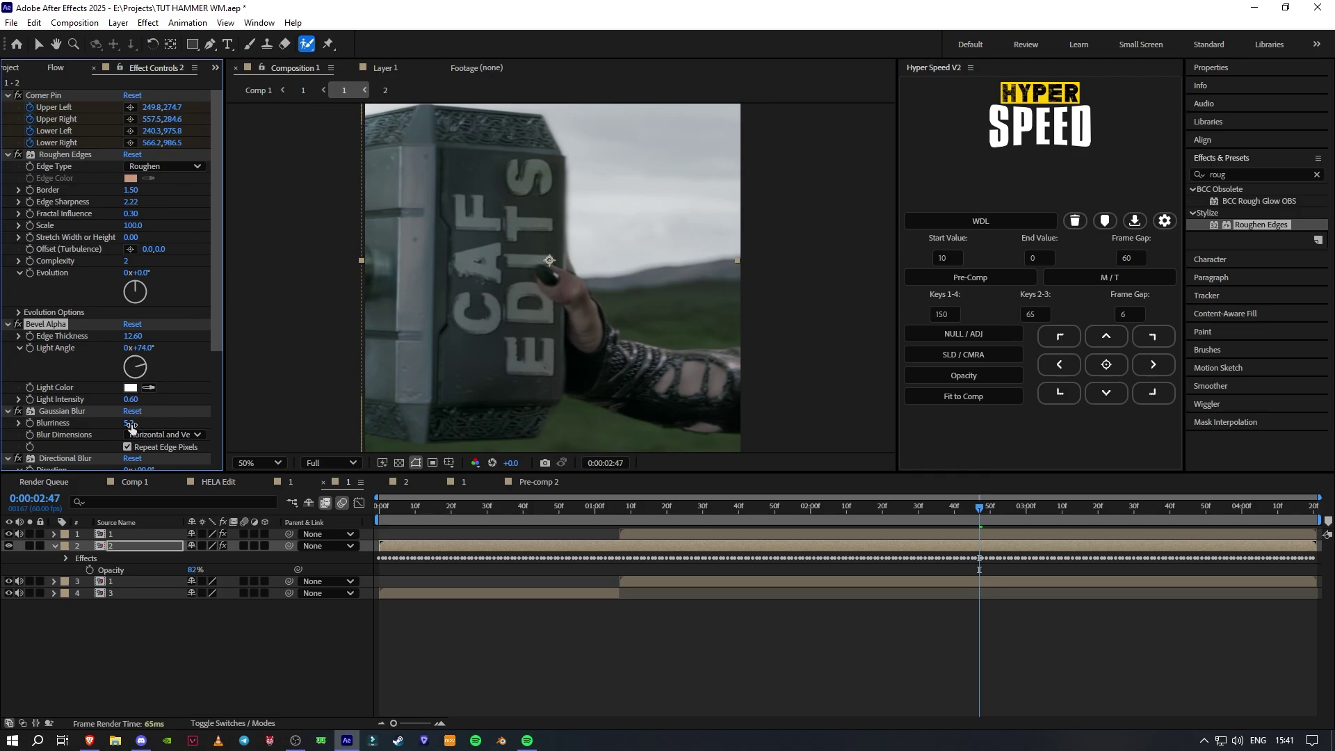
drag(131, 424, 183, 420)
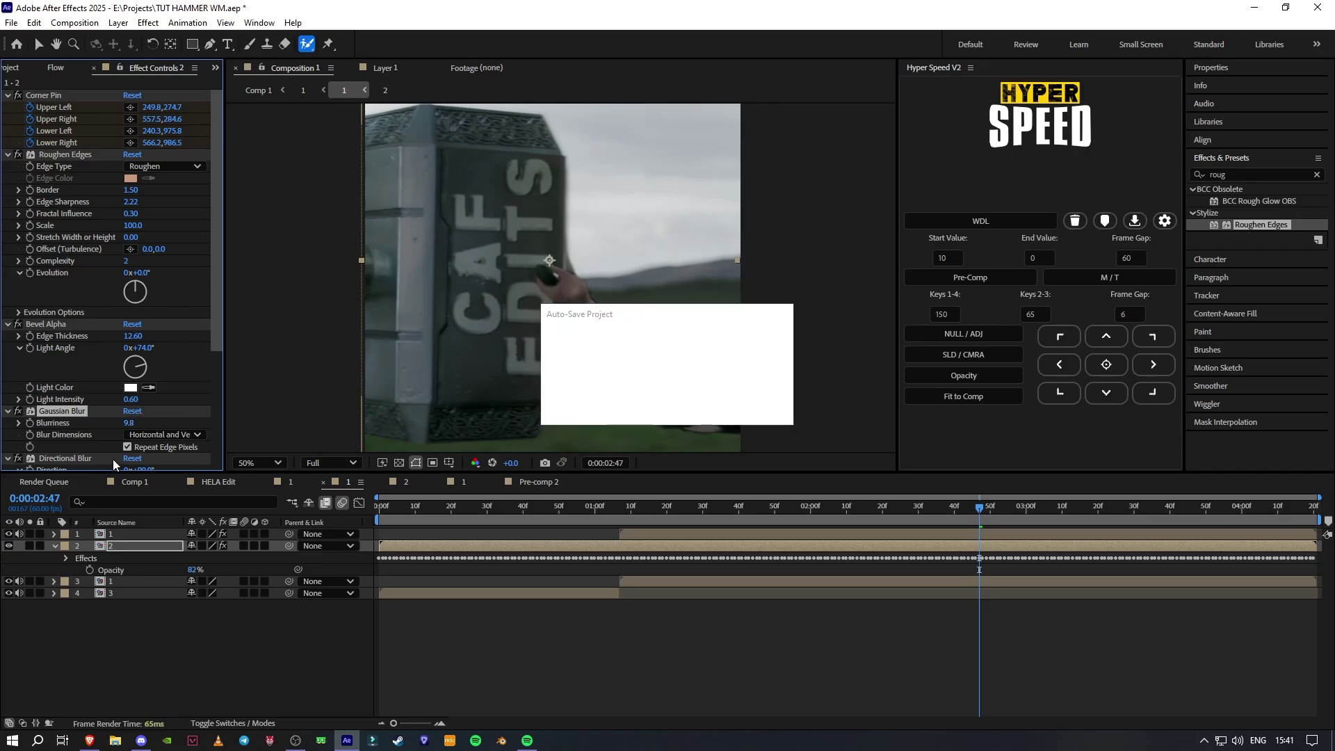
Reduce the opacity of text layer 2 to about 44%.
key(t)
drag(192, 562, 163, 557)
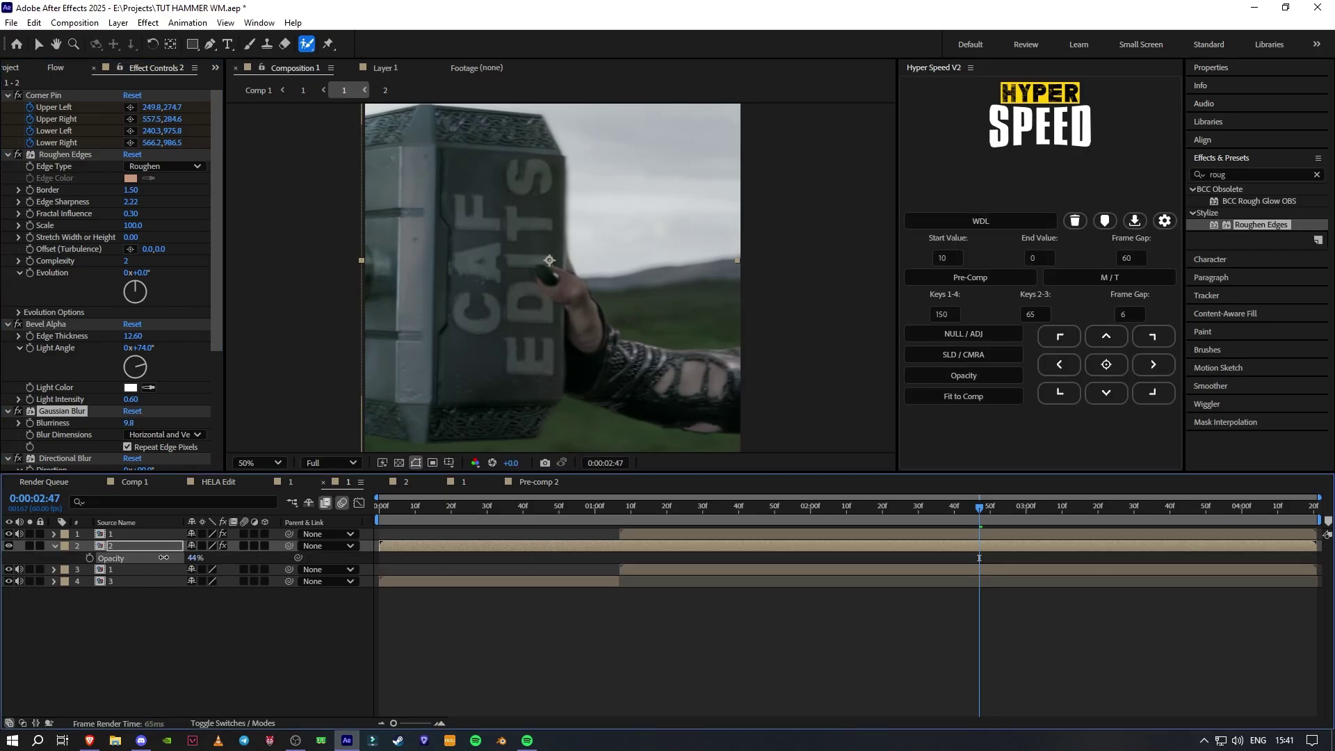